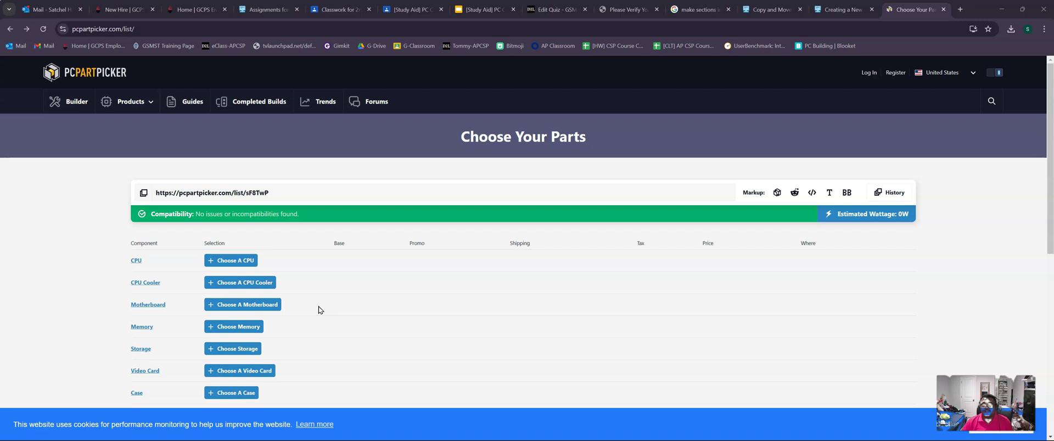
Step: Open the CPU selection list, examine its core count, clock speed, TDP and integrated graphics columns, and return to the parts list
click(236, 260)
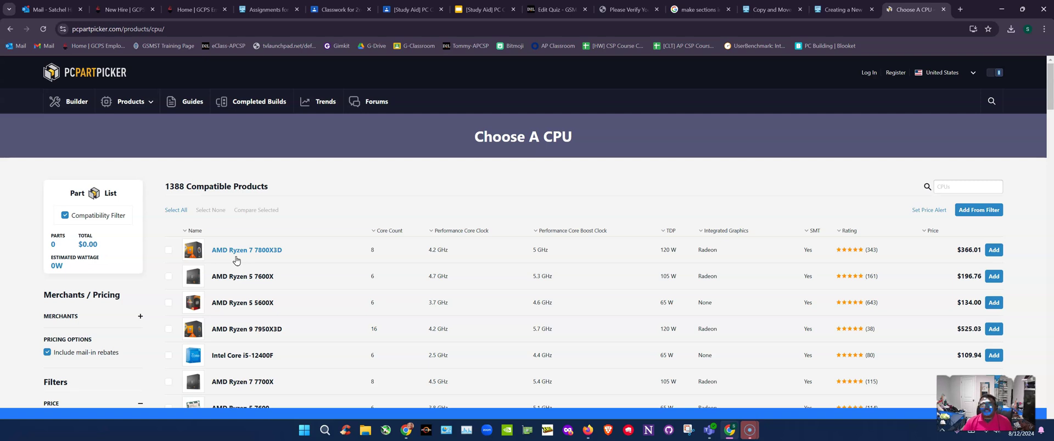
scroll(463, 277, down, 3)
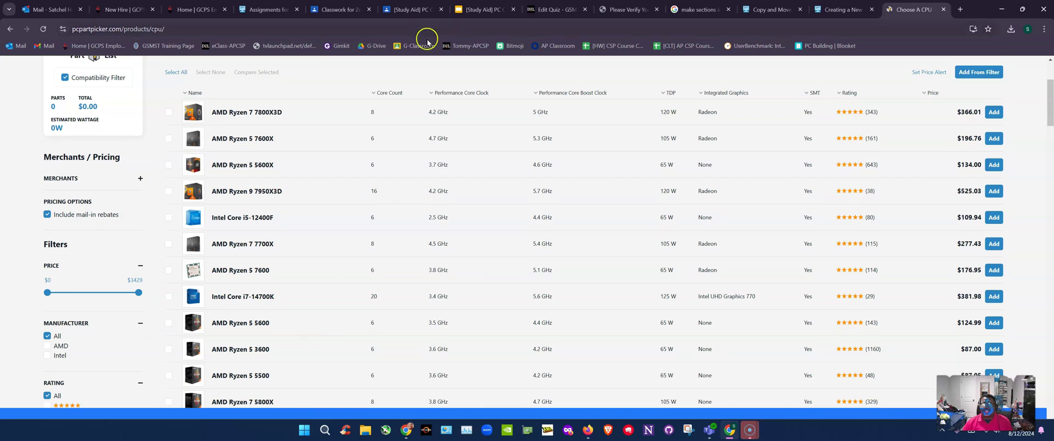
scroll(384, 160, up, 2)
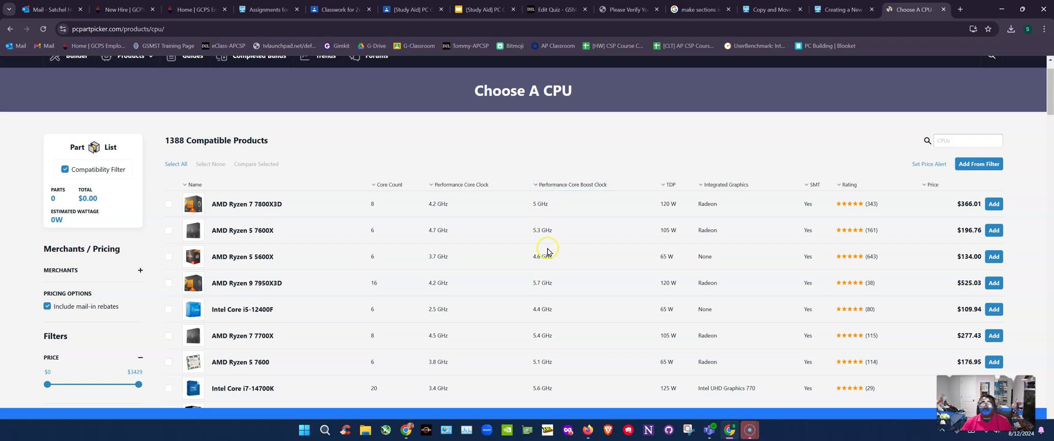
click(671, 160)
click(663, 250)
click(393, 257)
click(671, 251)
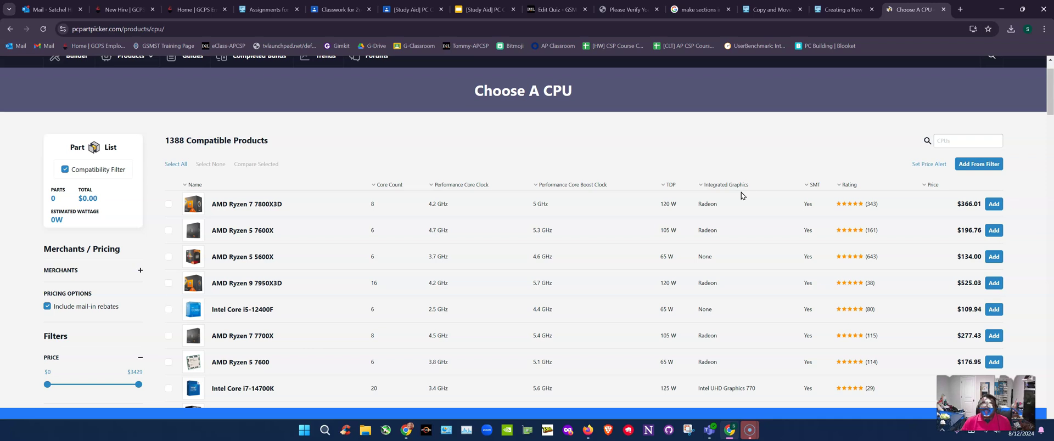
scroll(142, 135, up, 1)
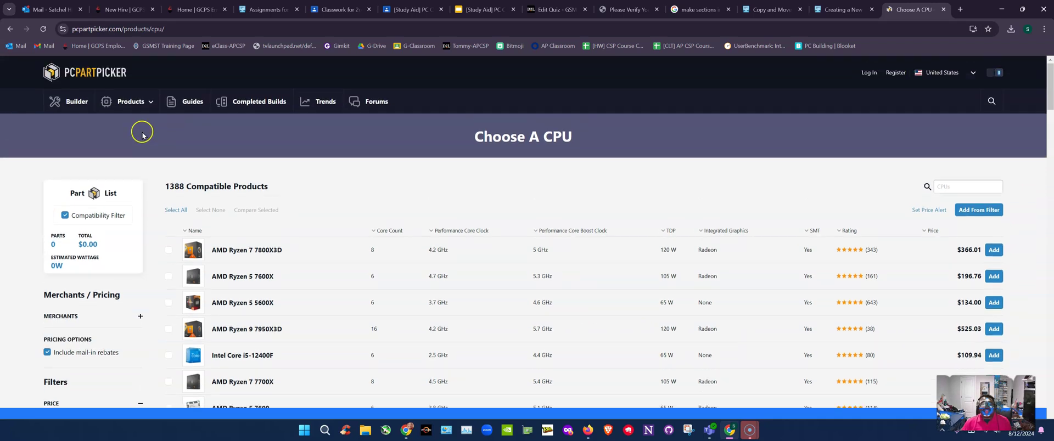
click(10, 29)
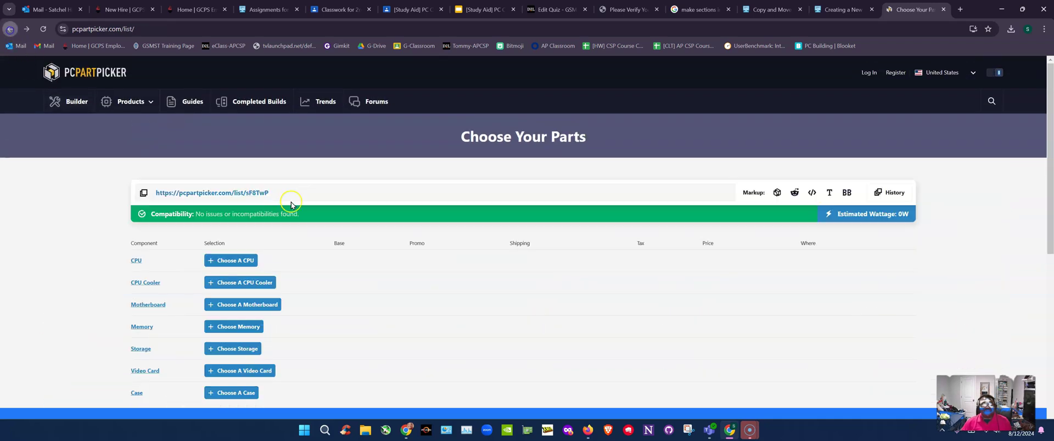
Step: Browse the CPU cooler selection list, examine the radiator sizes, and return to the parts list
click(229, 290)
scroll(434, 308, down, 2)
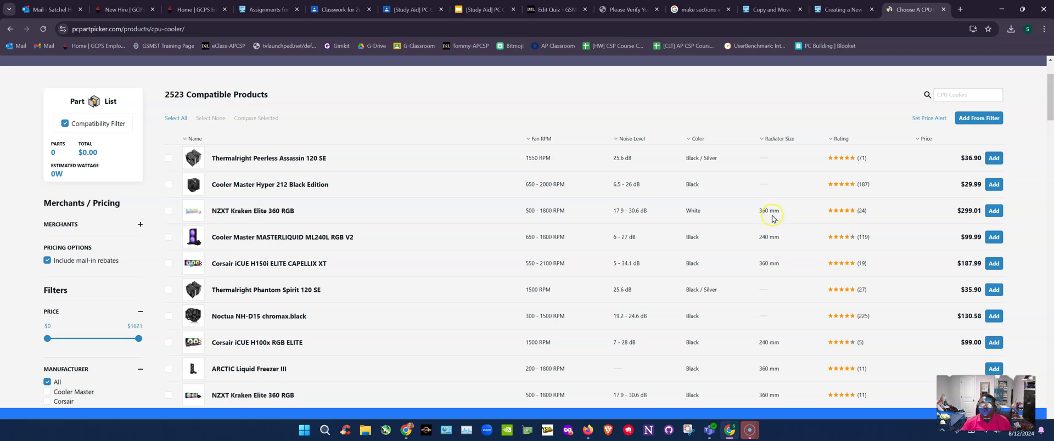
scroll(765, 219, down, 5)
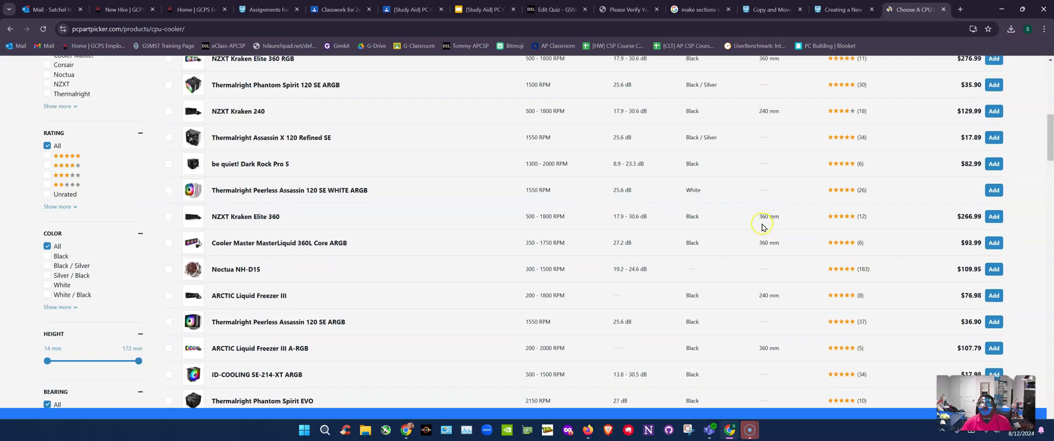
scroll(675, 285, up, 3)
scroll(663, 276, up, 5)
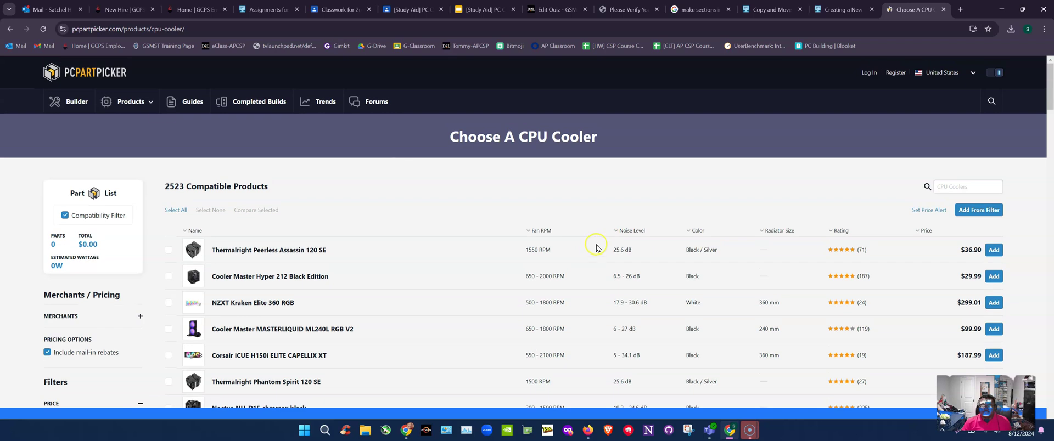
click(9, 28)
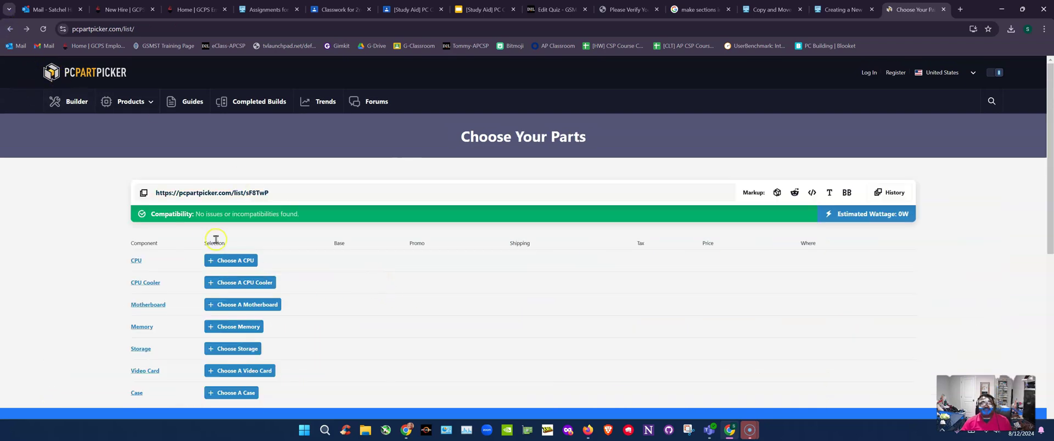
Step: Open the motherboard selection list and compare the CPU sockets of the MSI B650 GAMING PLUS WIFI and MSI B550 GAMING GEN3
click(243, 305)
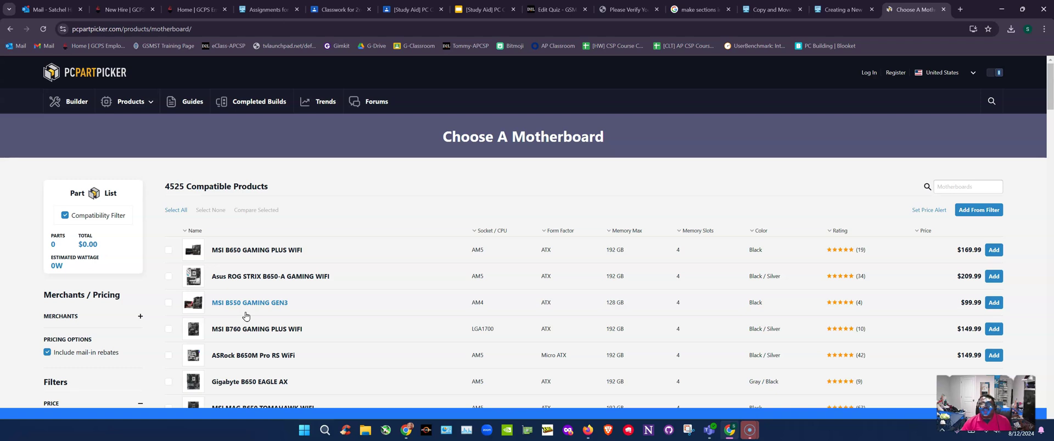
click(244, 314)
scroll(374, 302, down, 5)
scroll(433, 319, up, 5)
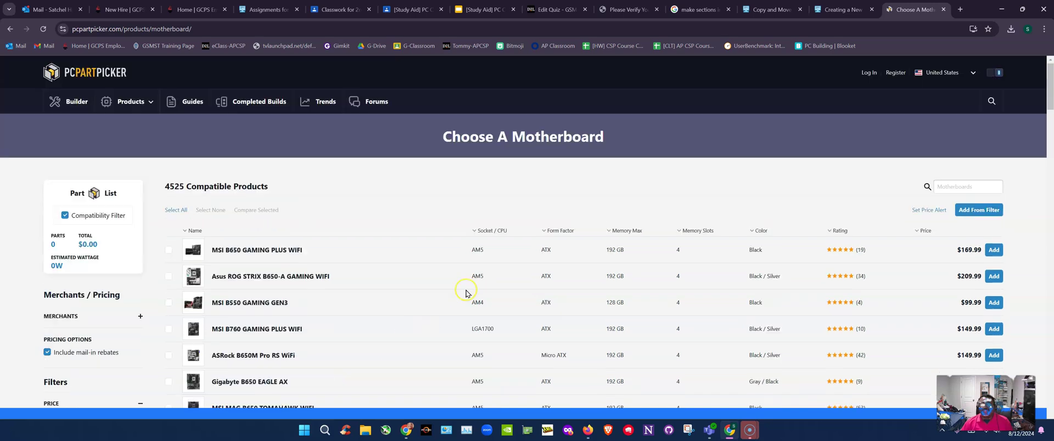
scroll(506, 302, down, 1)
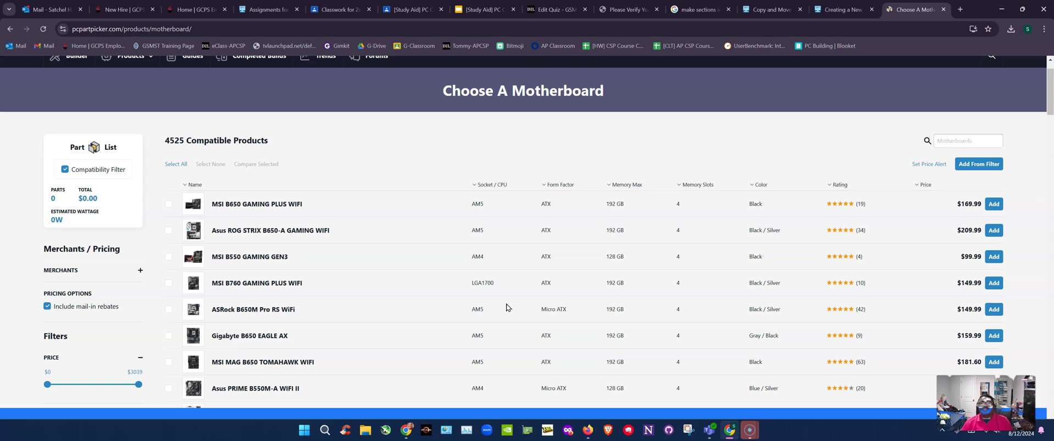
click(502, 302)
drag(470, 205, 488, 206)
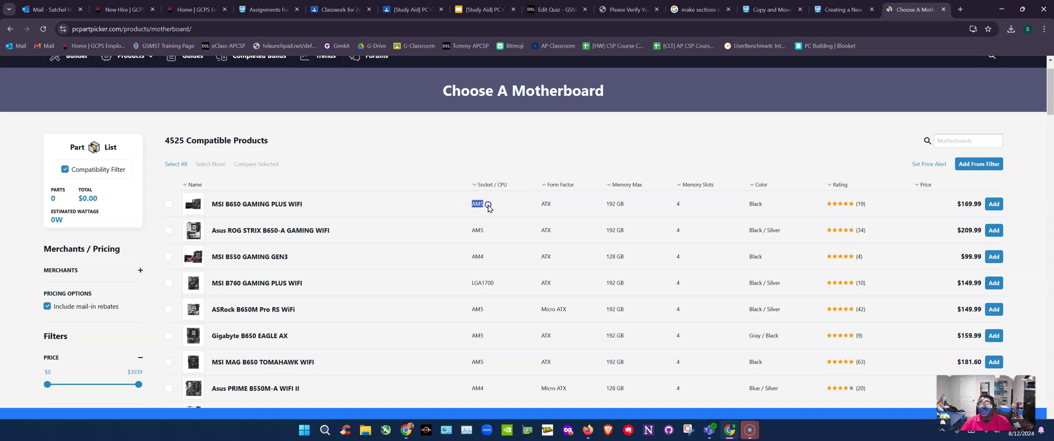
drag(489, 257, 465, 258)
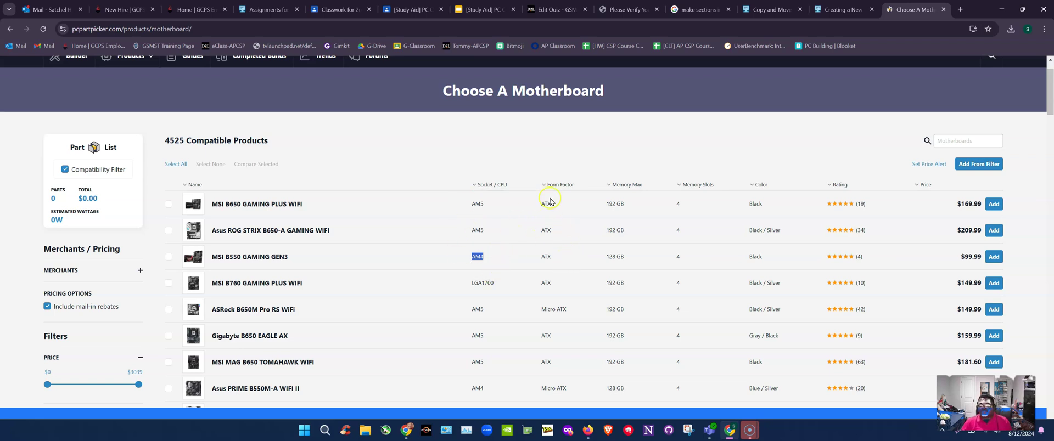
Step: Examine the form factors and maximum memory of the listed motherboards
scroll(549, 248, down, 5)
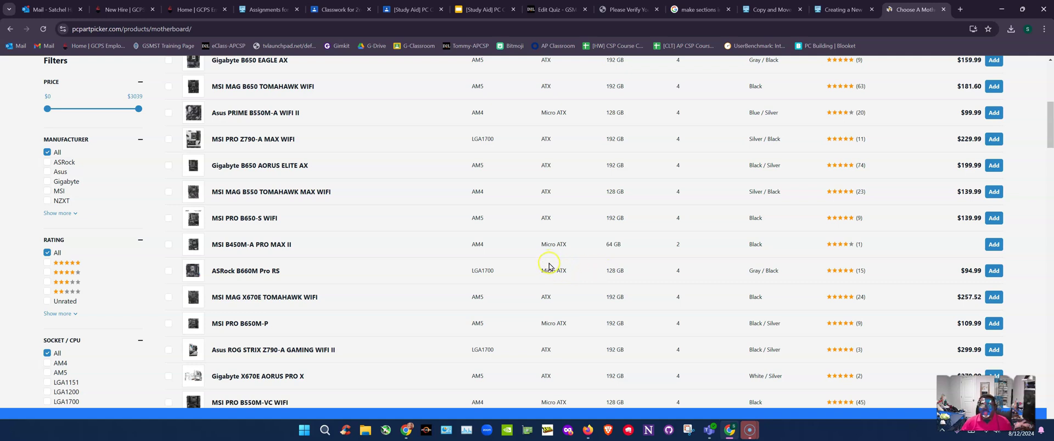
scroll(547, 267, up, 4)
scroll(548, 267, up, 2)
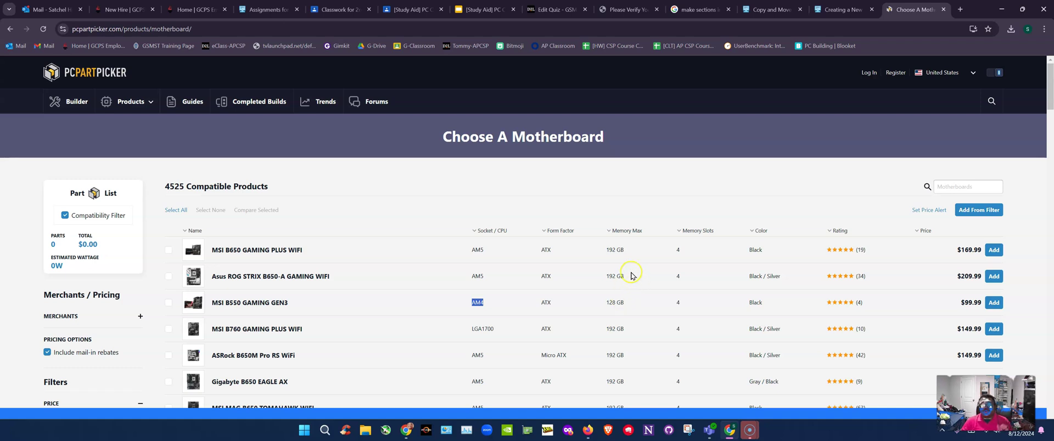
scroll(622, 272, down, 1)
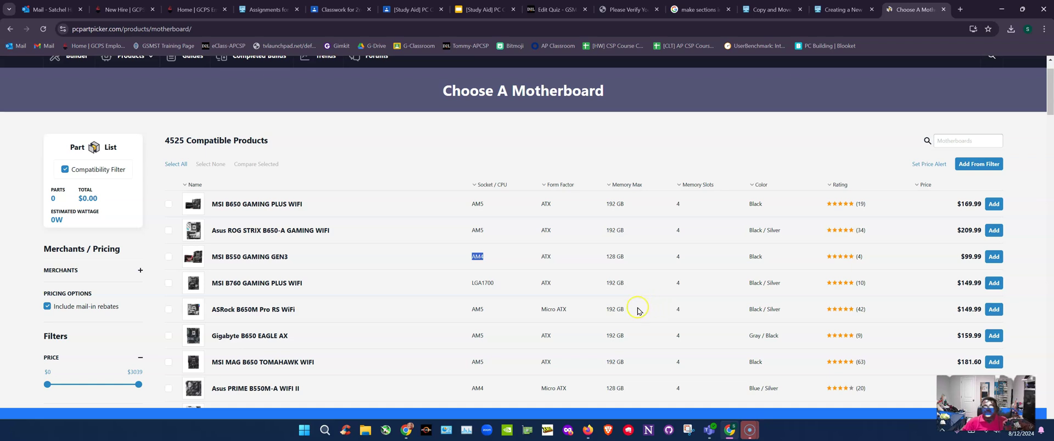
Step: Compare form factor, maximum memory and memory slots of the smaller MSI and Asus ROG STRIX B650E-I motherboards, and return to the parts list
scroll(645, 302, down, 20)
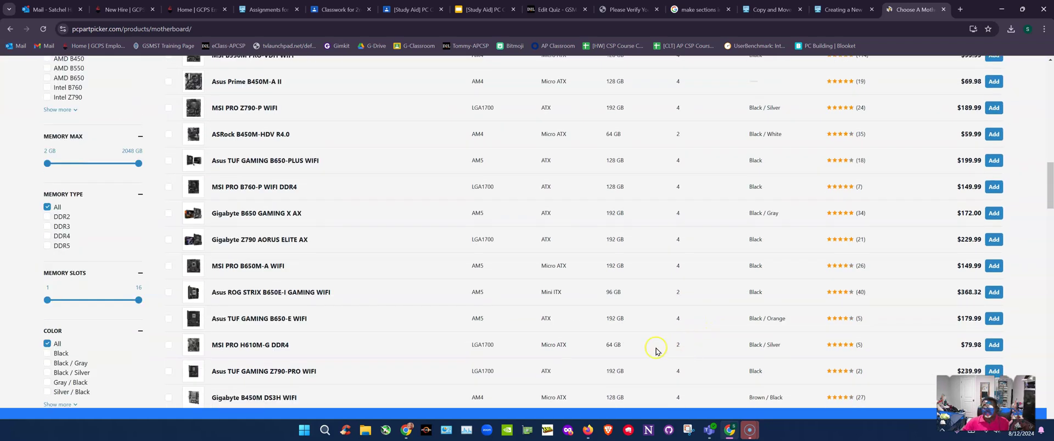
drag(539, 346, 579, 345)
click(694, 348)
drag(691, 272, 564, 267)
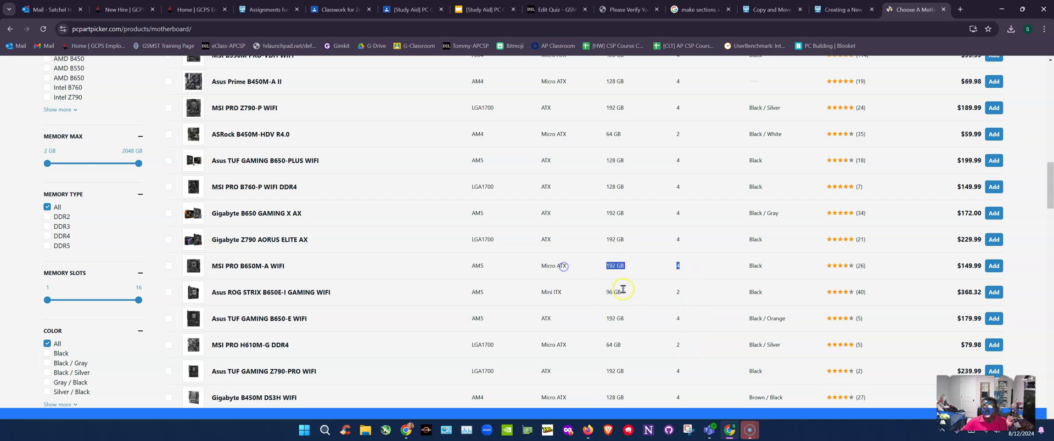
drag(573, 294, 531, 291)
drag(693, 295, 637, 296)
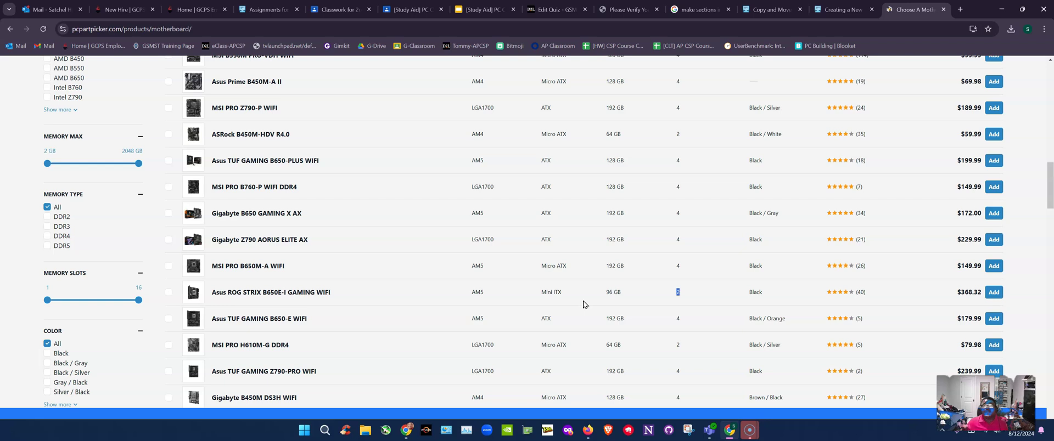
scroll(499, 192, up, 10)
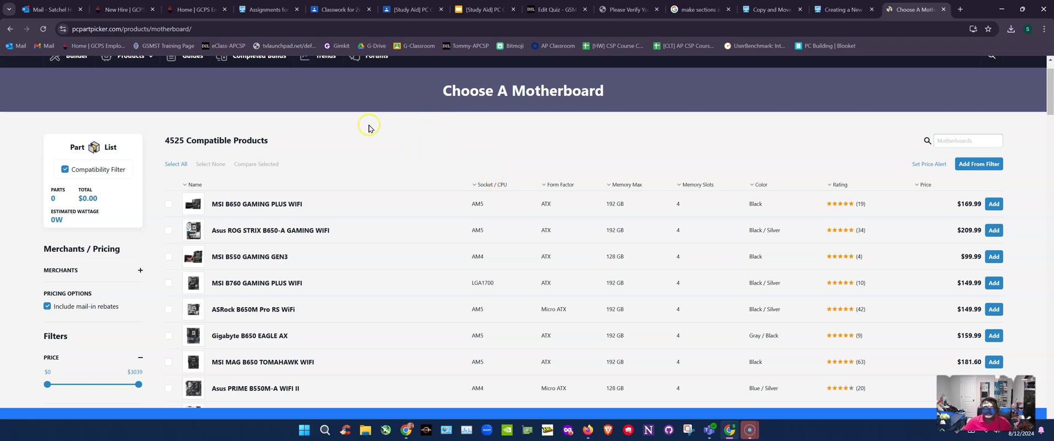
click(10, 29)
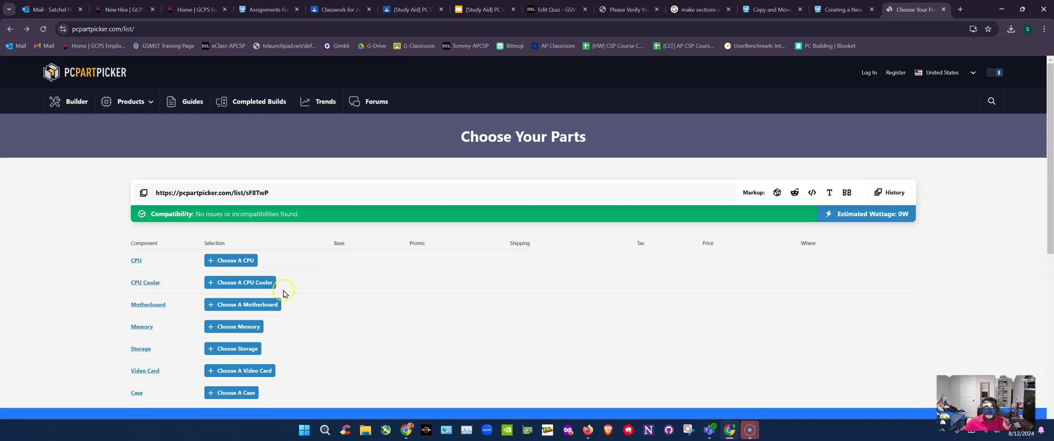
Step: Open the memory selection list and compare the DDR generations of the Corsair Vengeance 32 GB and Vengeance RGB Pro 32 GB kits
click(235, 326)
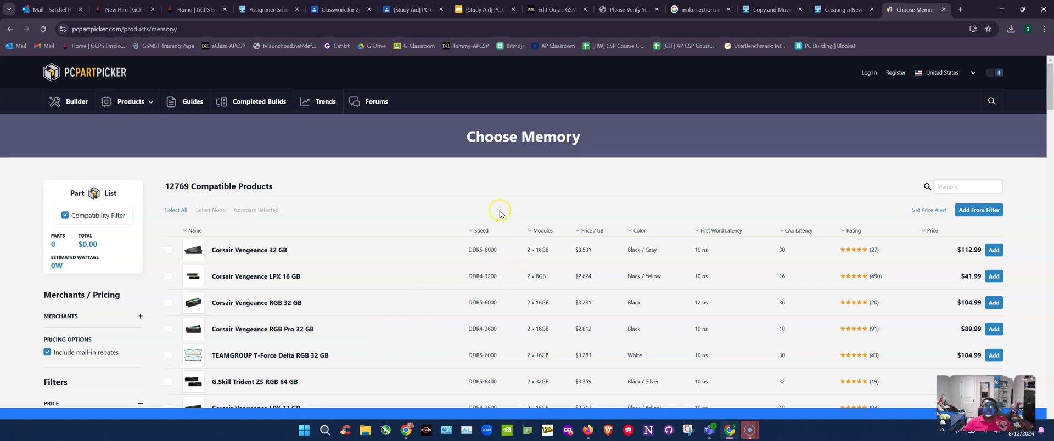
drag(483, 250, 459, 253)
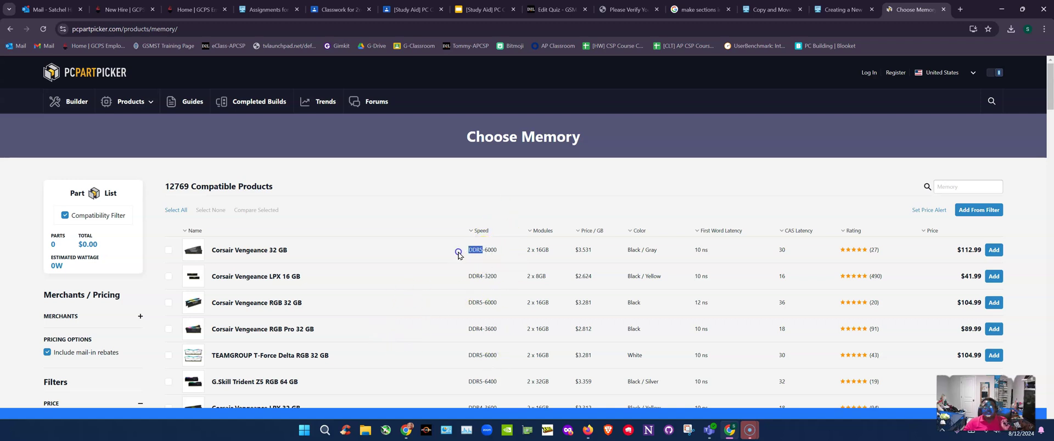
drag(484, 328, 441, 332)
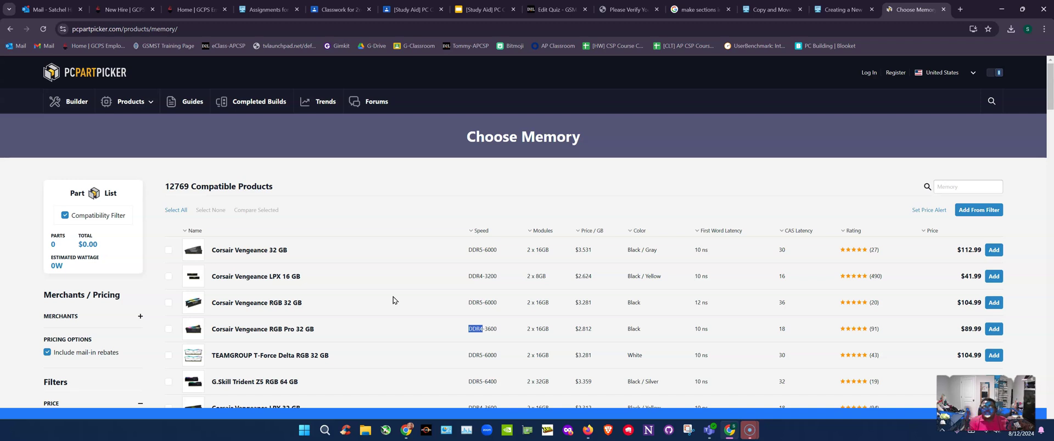
Step: Compare the speeds of the Corsair Vengeance 32 GB and Vengeance LPX 16 GB kits, and check the LPX kit's price
click(482, 255)
double_click(482, 255)
double_click(492, 278)
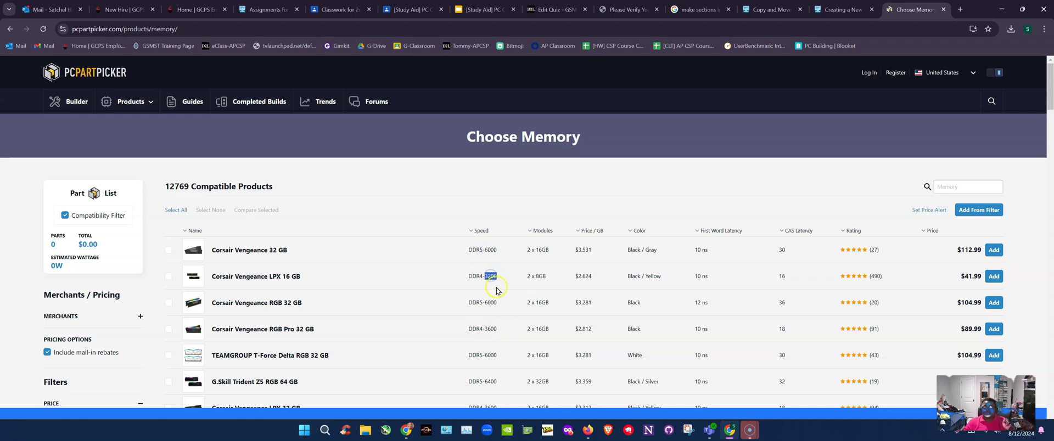
triple_click(482, 277)
double_click(503, 275)
double_click(487, 286)
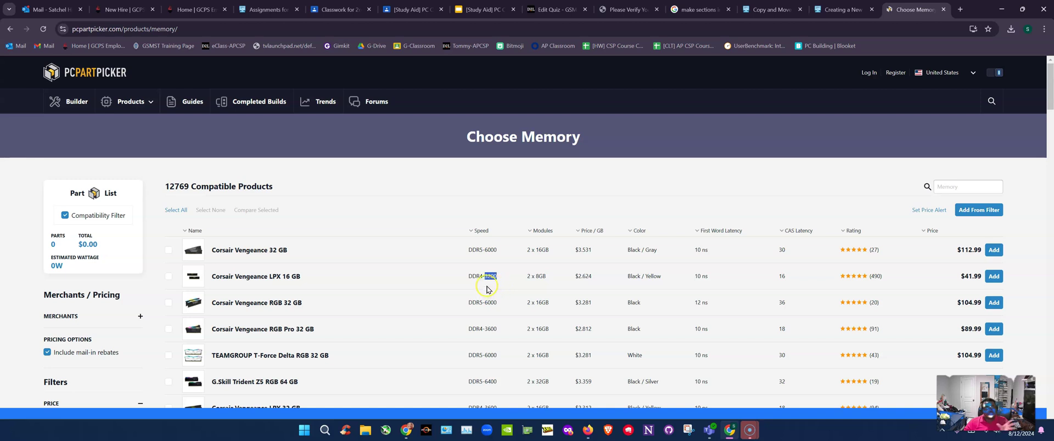
click(486, 273)
double_click(489, 249)
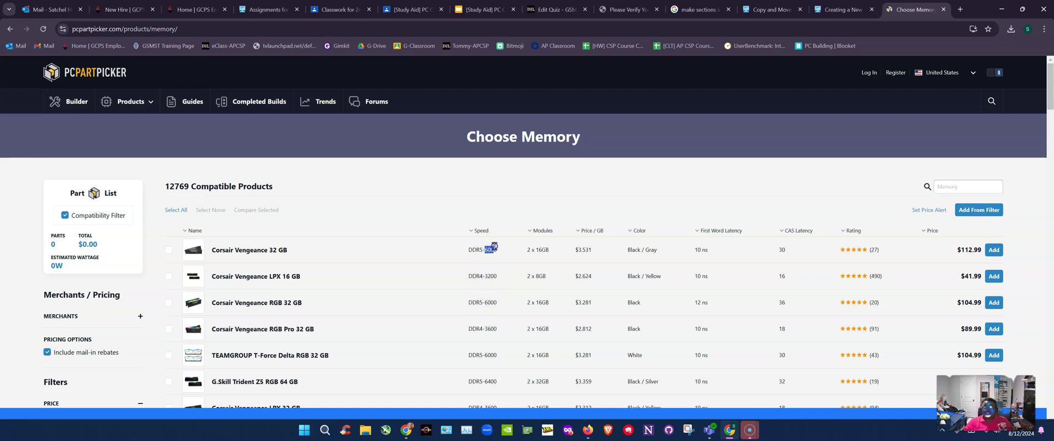
double_click(497, 275)
click(486, 254)
drag(498, 276, 465, 276)
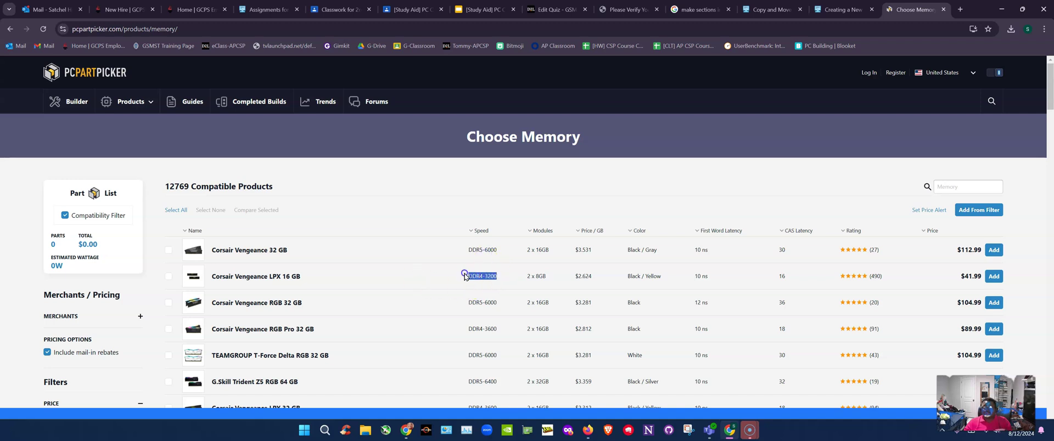
double_click(961, 276)
double_click(481, 250)
double_click(498, 250)
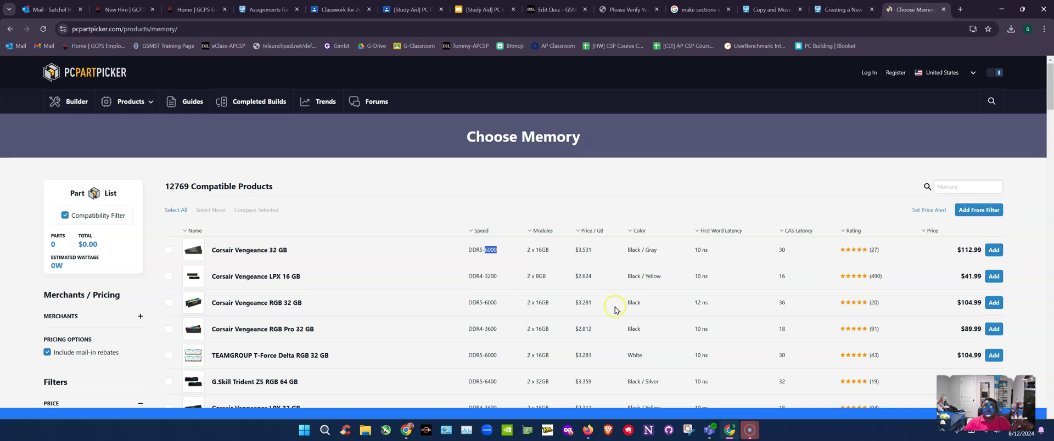
Step: Examine the Corsair Vengeance 32 GB kit's module configuration and browse the other memory kits in the list
triple_click(535, 250)
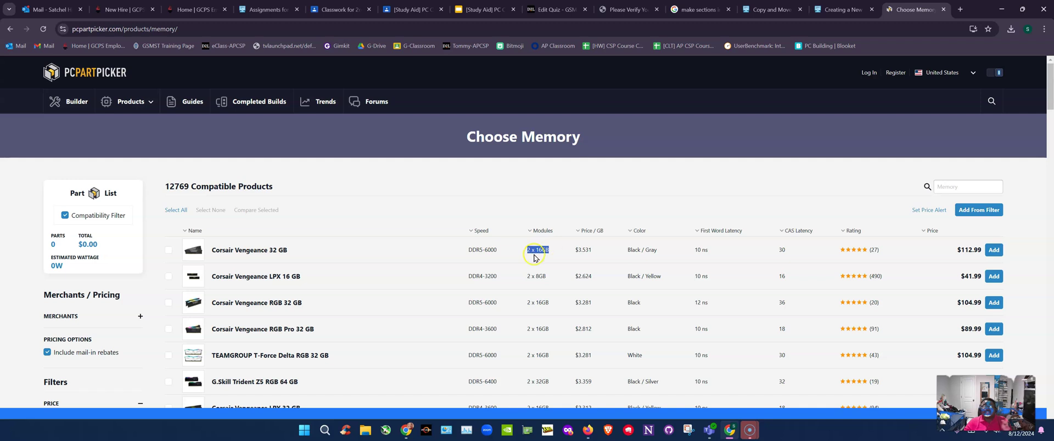
scroll(439, 302, down, 9)
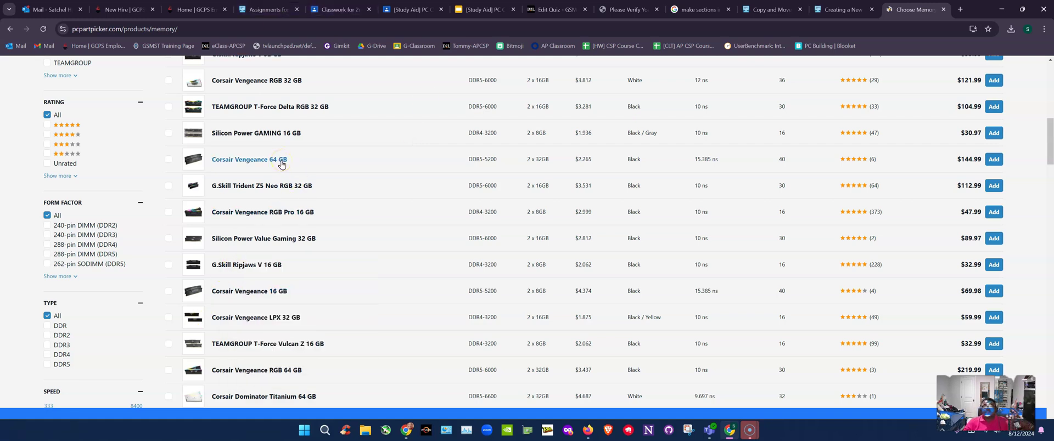
click(229, 187)
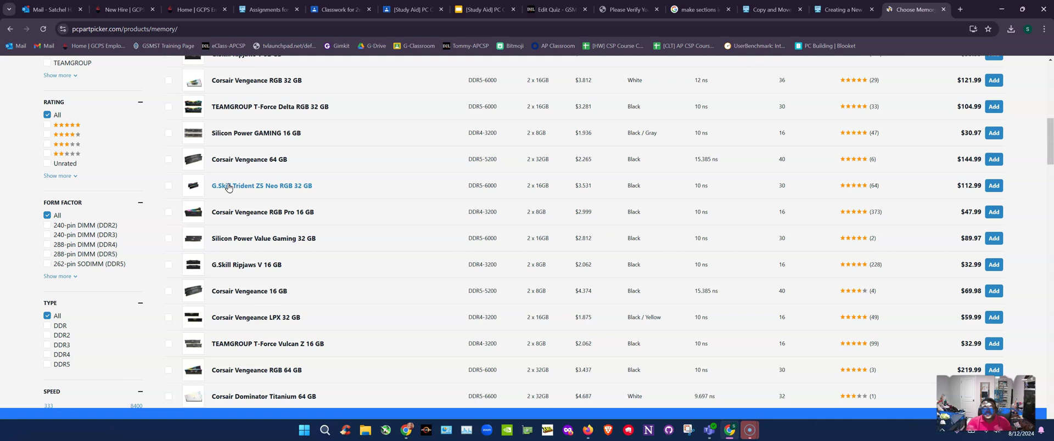
scroll(426, 277, up, 10)
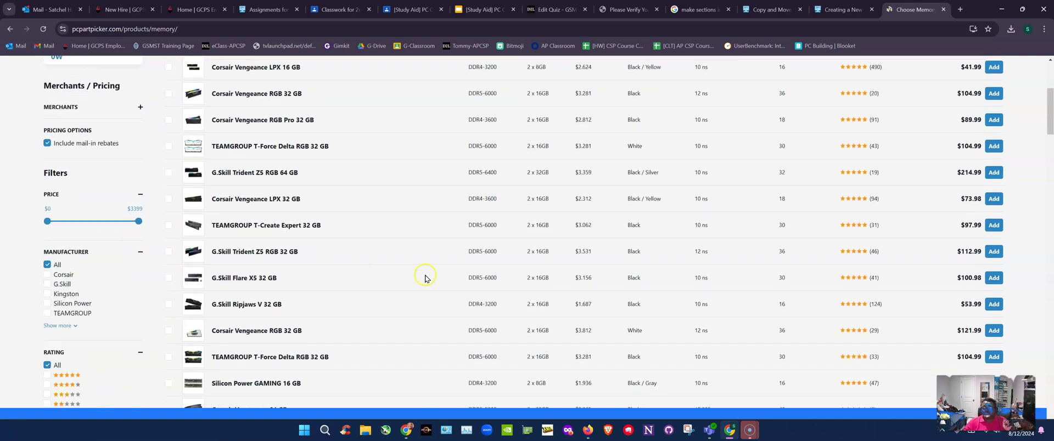
Step: Review the remaining memory kits and return to the parts list
scroll(564, 261, down, 2)
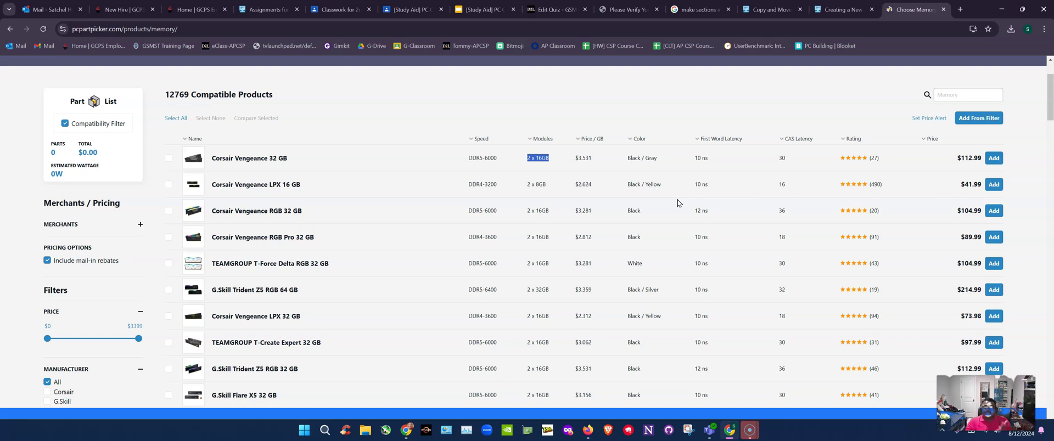
scroll(678, 203, up, 2)
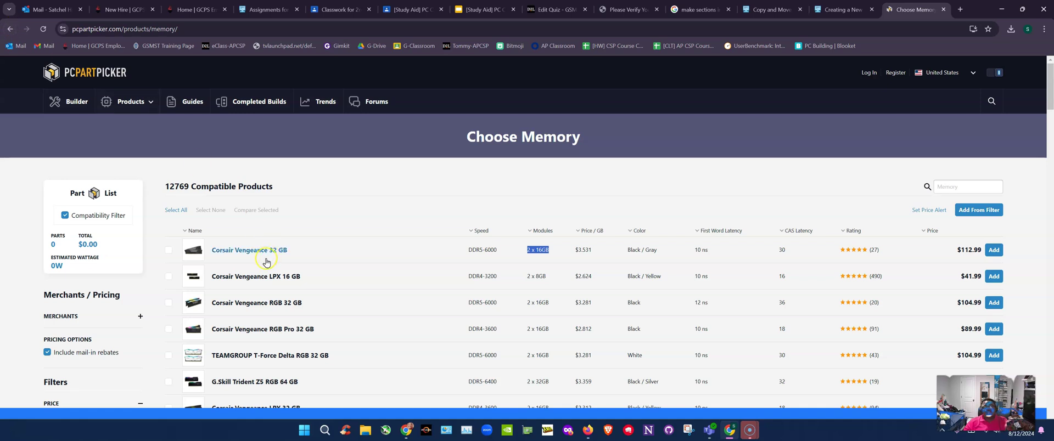
key(alt+Left)
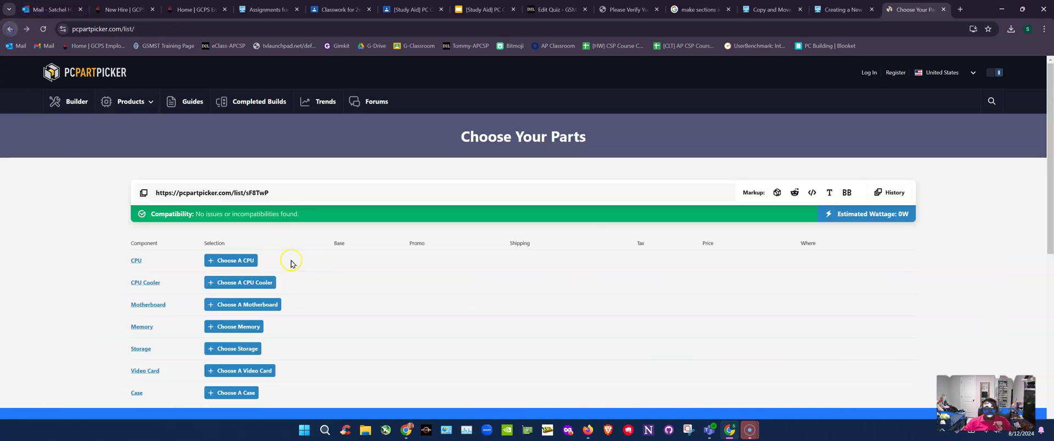
Step: Open the storage selection list and compare the drive types of the listed SSDs and hard drives
scroll(258, 296, down, 1)
click(222, 303)
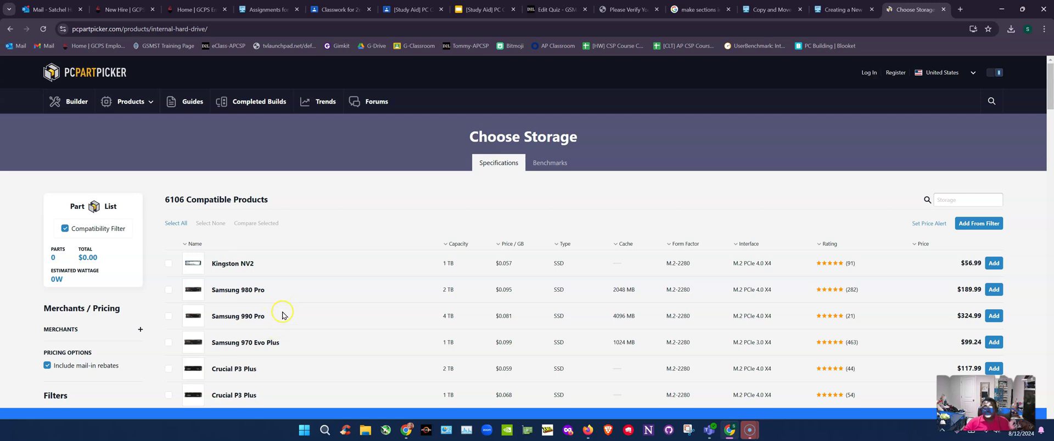
scroll(353, 313, down, 2)
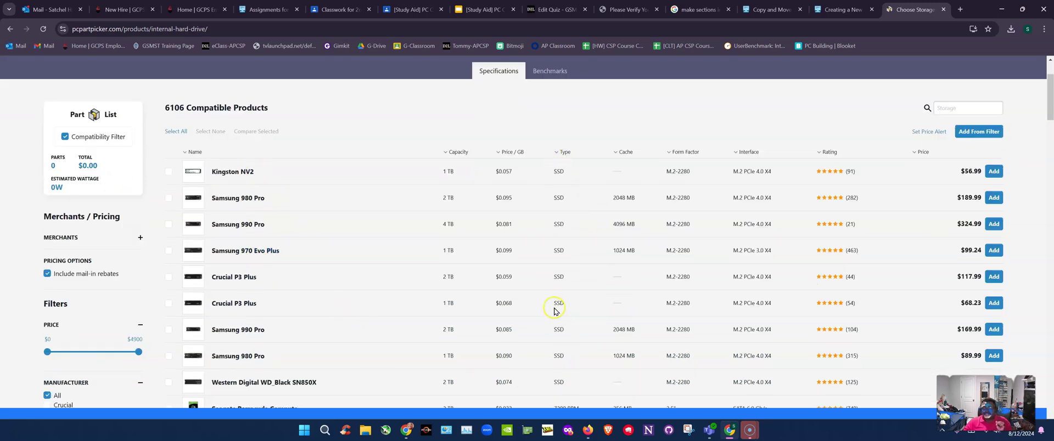
scroll(549, 320, down, 3)
scroll(548, 320, down, 2)
scroll(504, 274, up, 1)
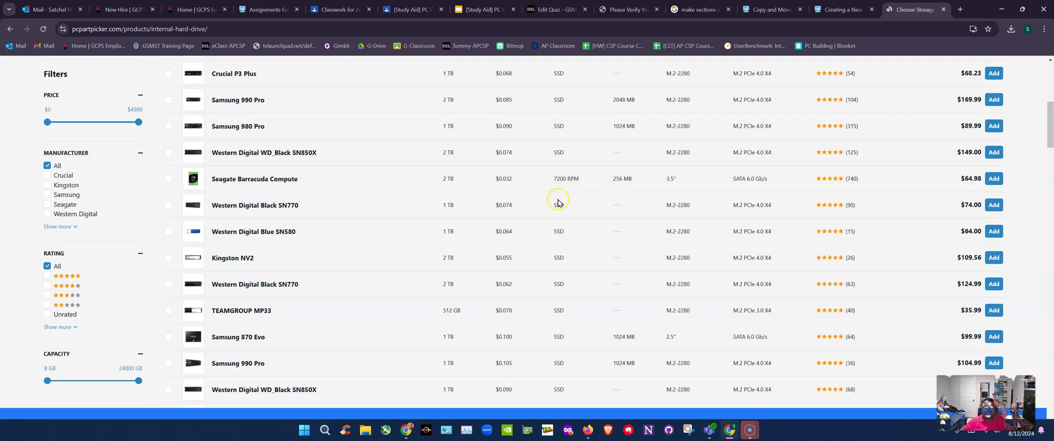
Step: Examine the drive type and rotational speed of the 2 TB Seagate Barracuda Compute against the neighbouring SSDs
drag(580, 177, 546, 180)
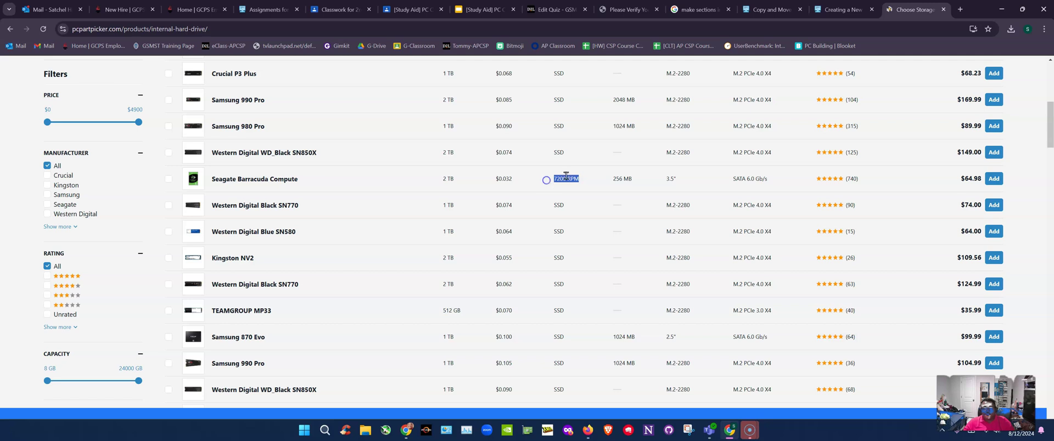
click(560, 178)
click(583, 176)
scroll(586, 181, up, 2)
double_click(560, 270)
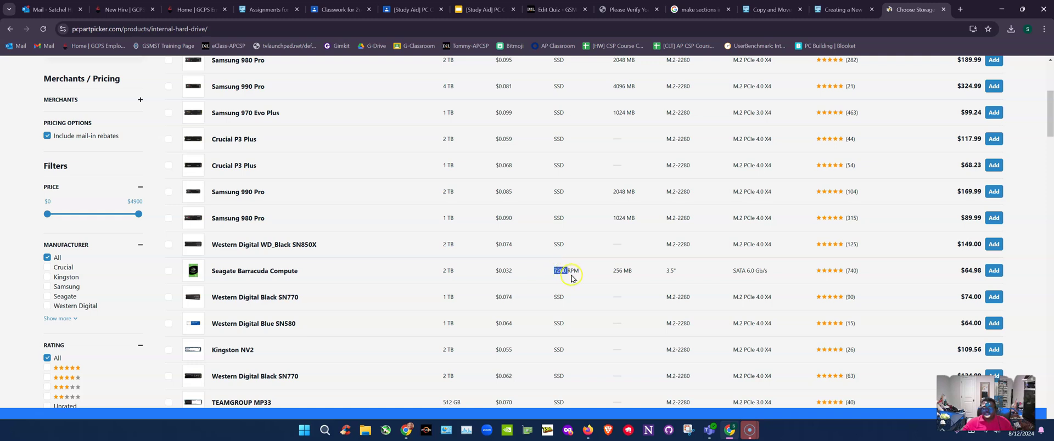
scroll(571, 271, down, 1)
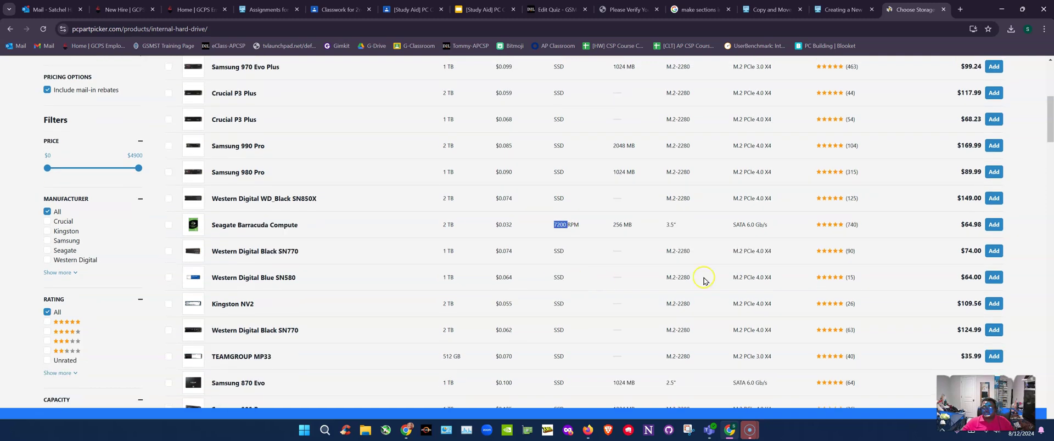
click(571, 225)
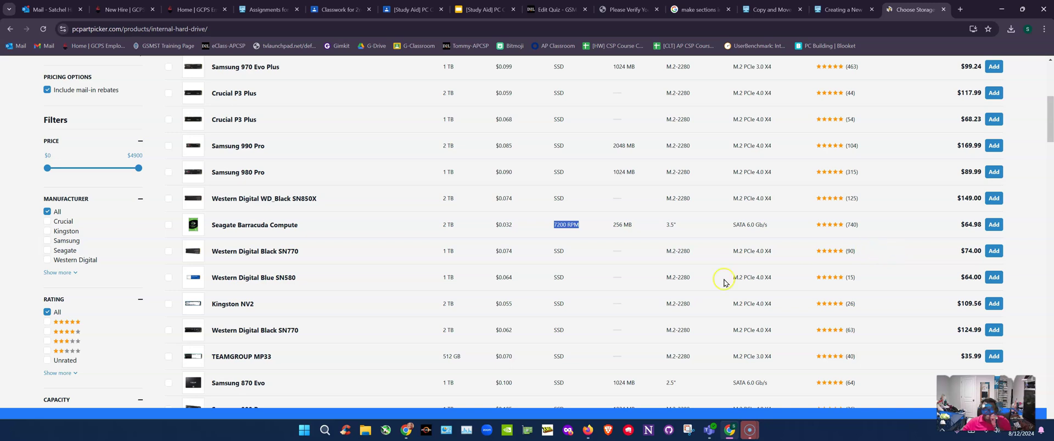
click(445, 196)
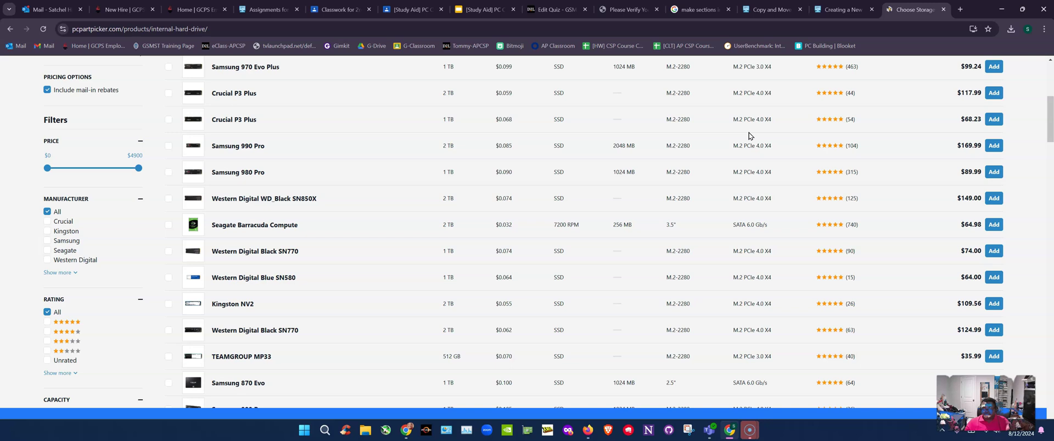
Step: View the product page of the 2 TB Western Digital WD_Black SN850X, and return to the storage list to compare capacities and prices
click(246, 199)
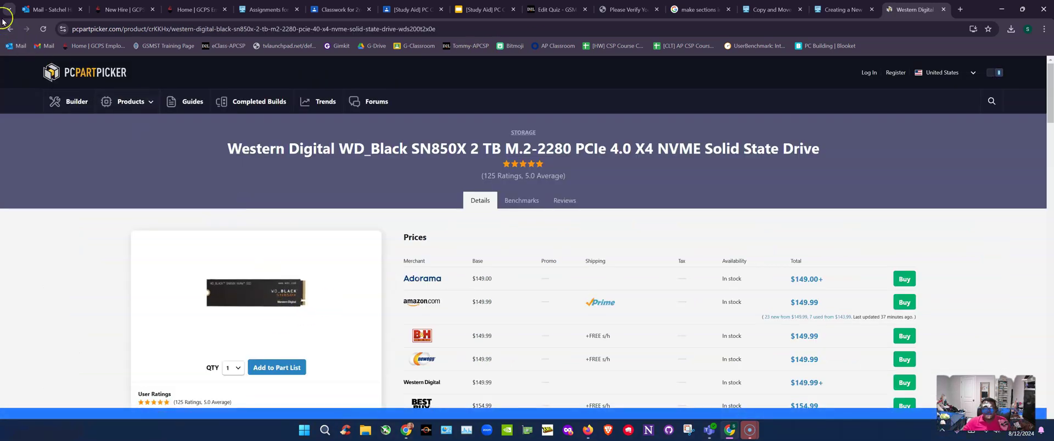
click(10, 29)
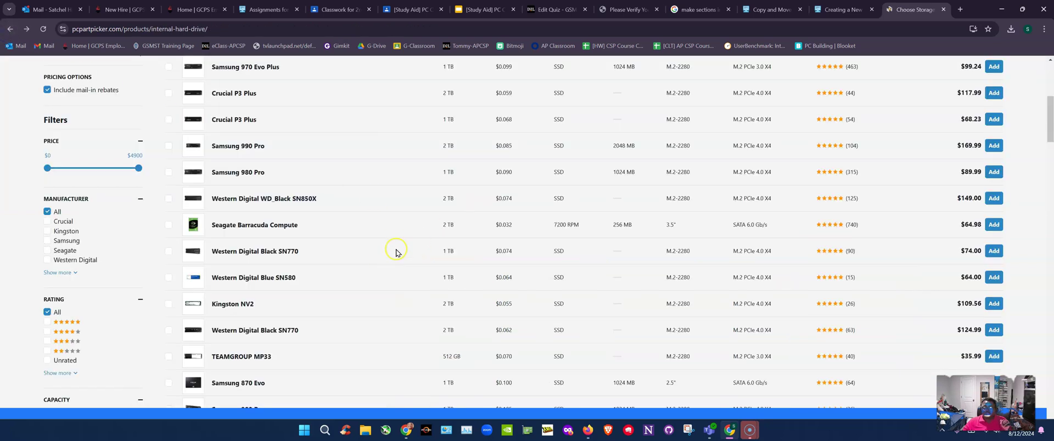
scroll(395, 254, up, 4)
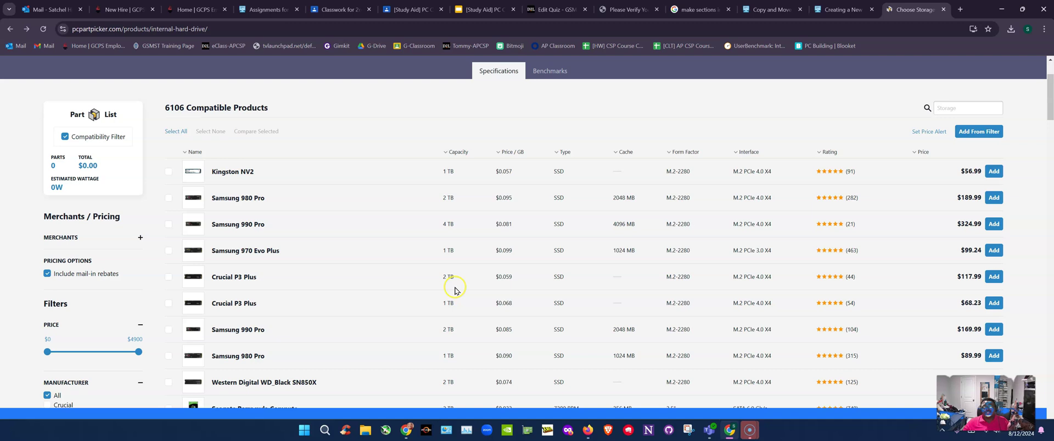
scroll(461, 280, down, 1)
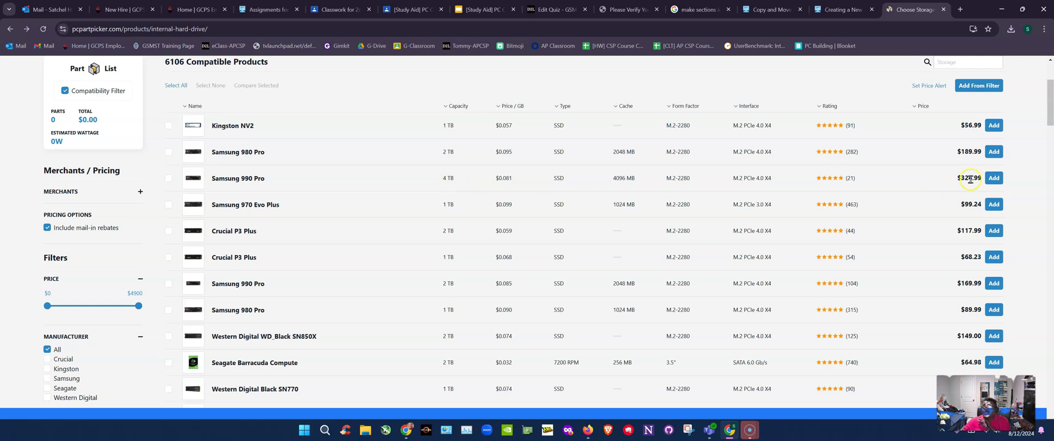
Step: Check the capacity and rotational speed of the 4 TB Seagate BarraCuda, and return to the parts list
scroll(604, 269, down, 4)
scroll(567, 285, down, 2)
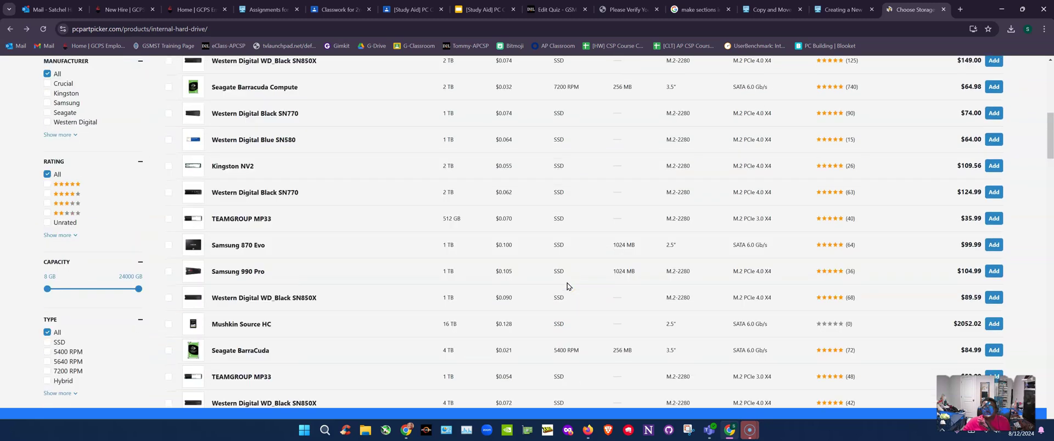
scroll(527, 287, down, 1)
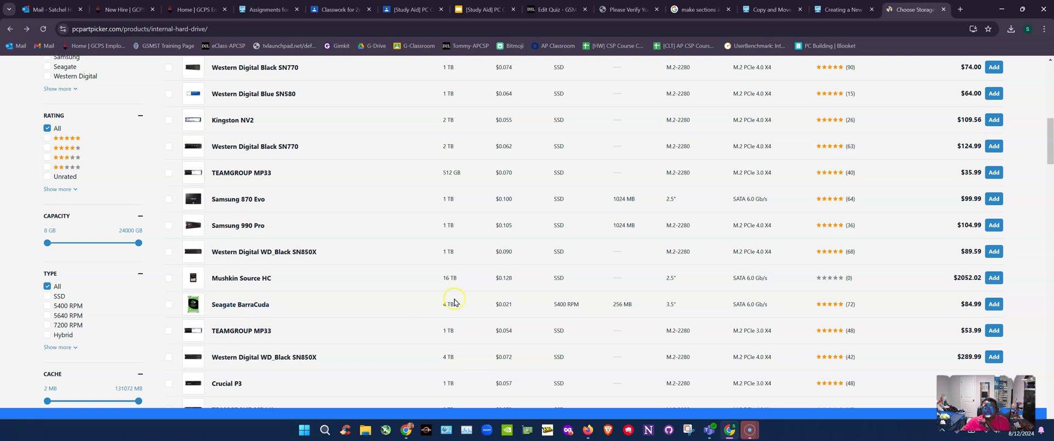
click(582, 304)
drag(581, 304, 514, 299)
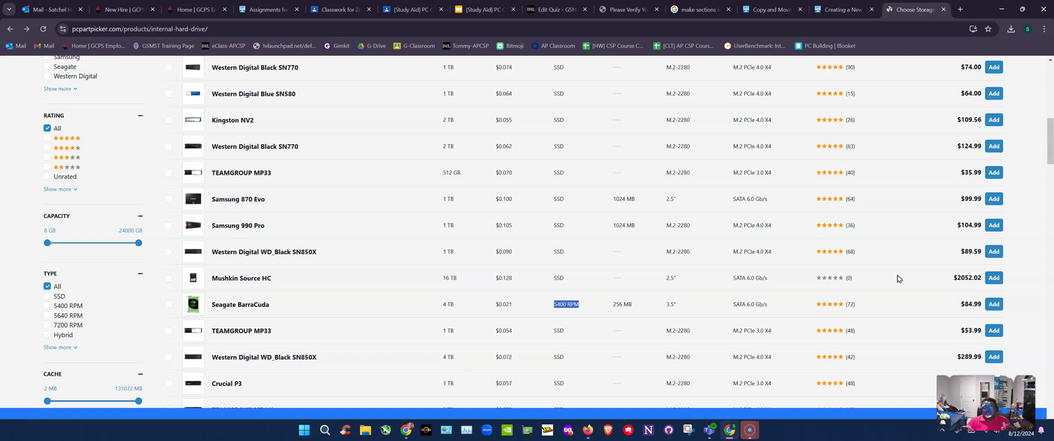
scroll(584, 188, up, 5)
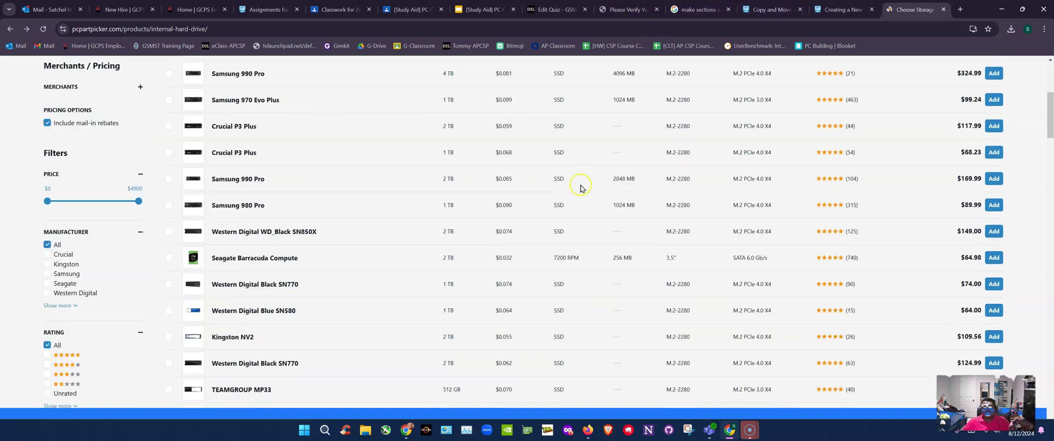
scroll(603, 236, up, 5)
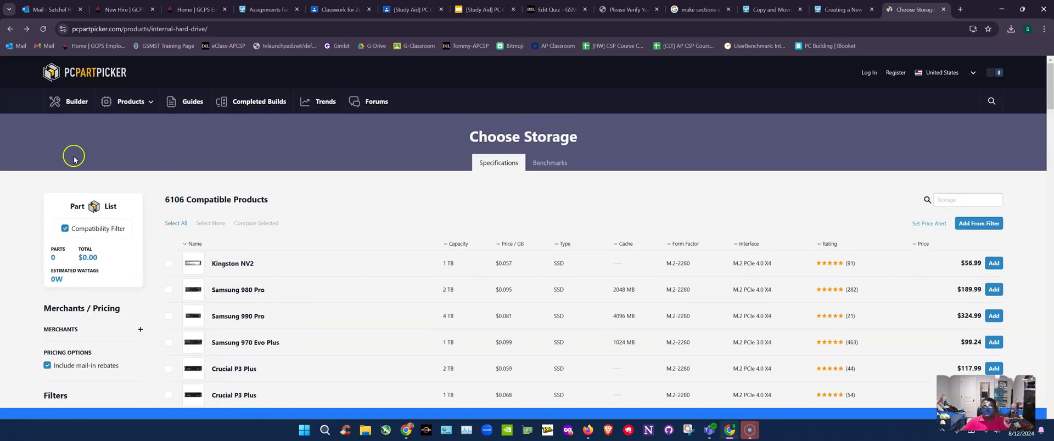
click(10, 29)
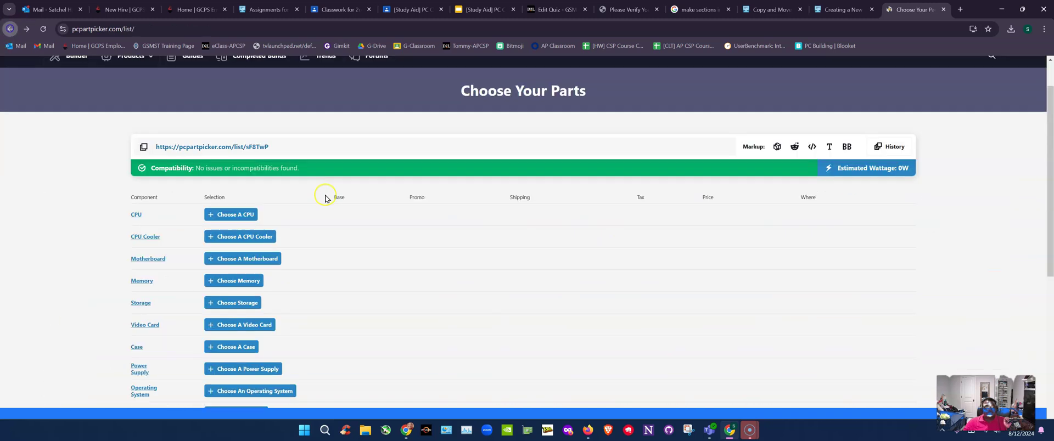
Step: Open the video card selection list and compare the chipsets of the Gigabyte WINDFORCE OC RTX 4070 and MSI VENTUS 2X BLACK OC
click(241, 325)
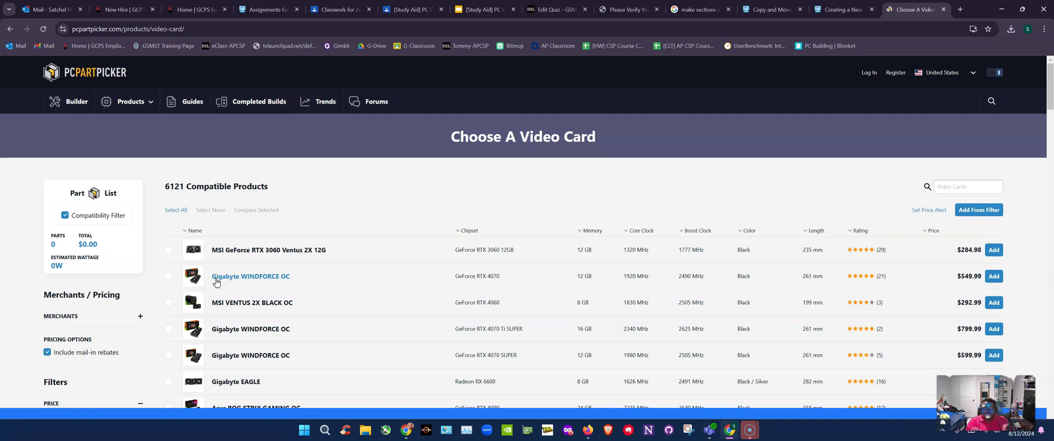
scroll(357, 294, down, 1)
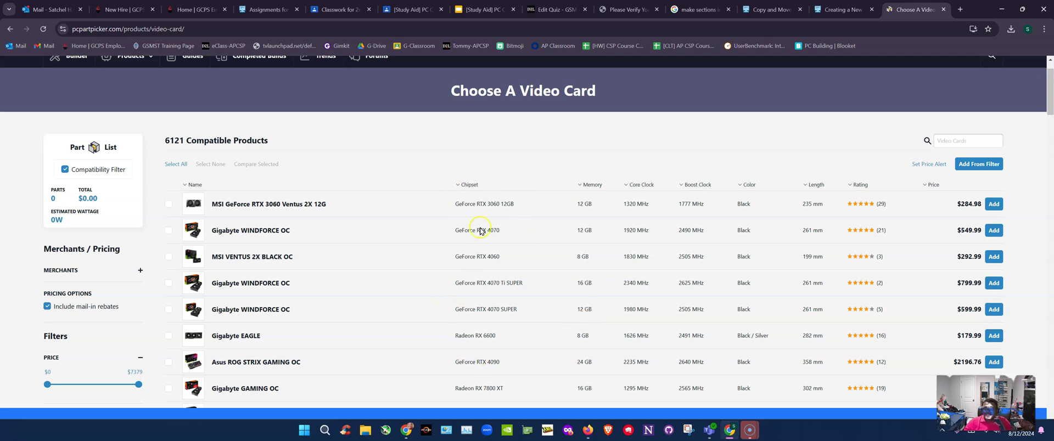
drag(505, 261, 473, 232)
drag(513, 259, 477, 255)
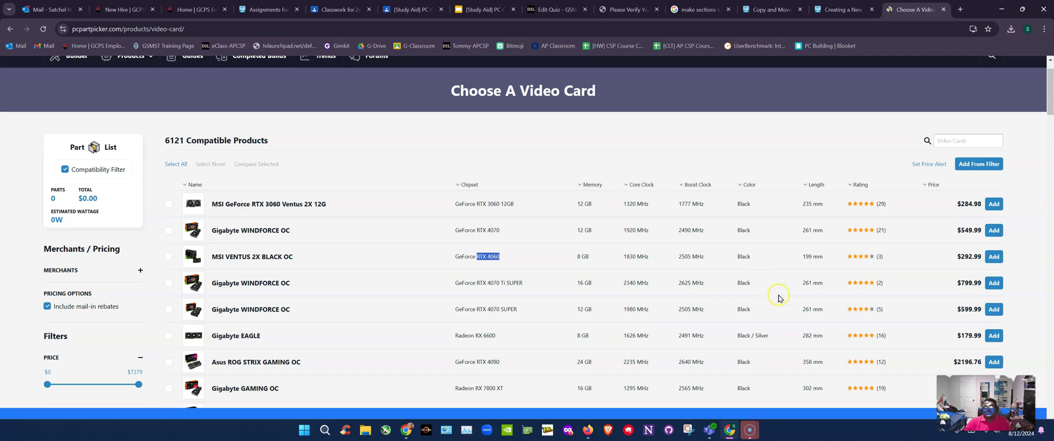
Step: Compare the GeForce chipset family of the RTX 4070 Ti SUPER card with the Radeon family of the RX 7700 XT card
scroll(515, 324, down, 1)
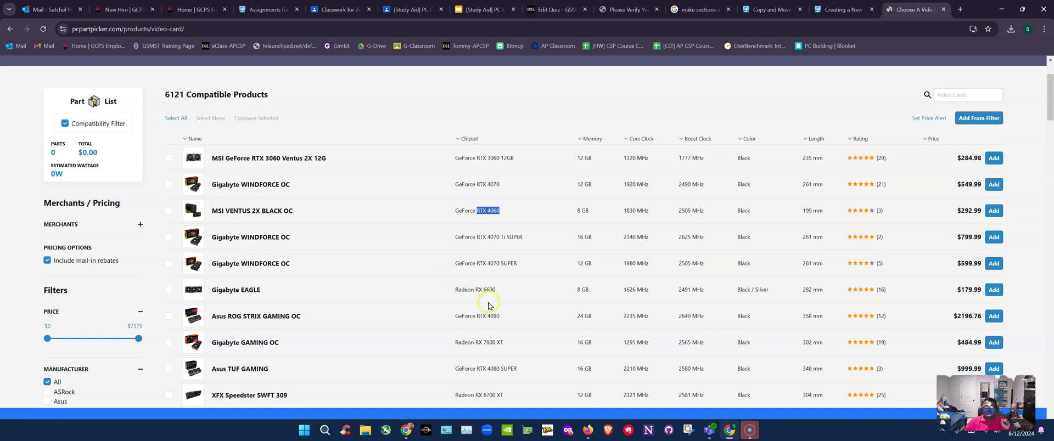
drag(529, 243, 451, 240)
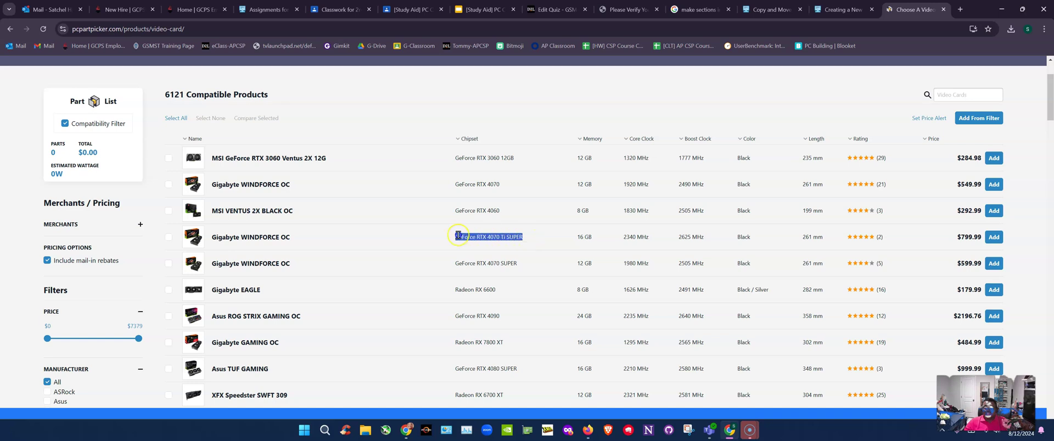
double_click(471, 238)
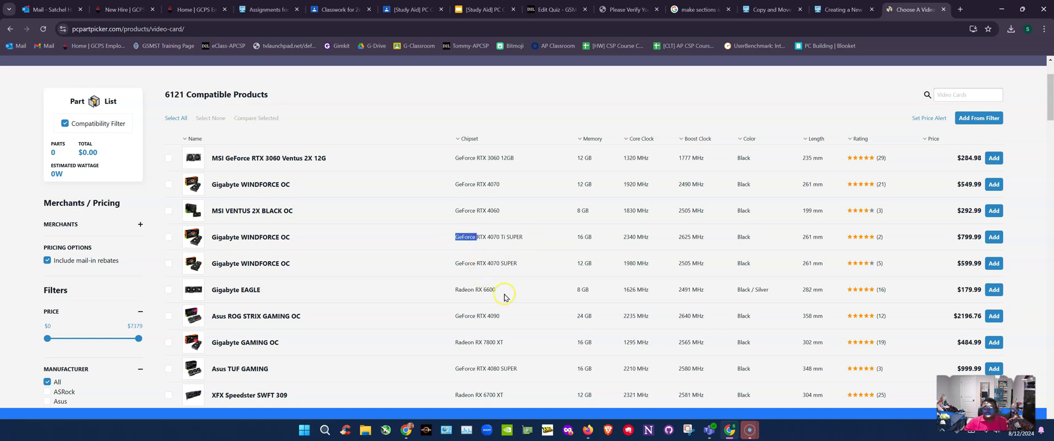
scroll(502, 295, down, 3)
double_click(465, 290)
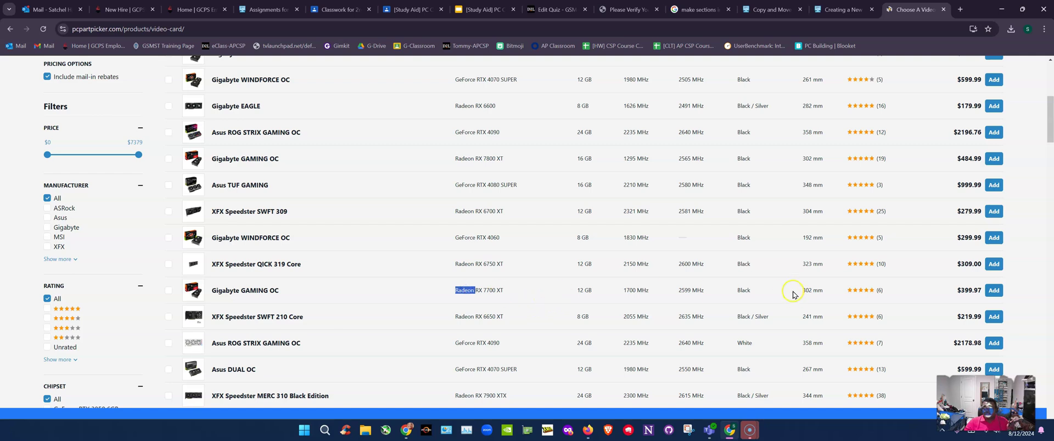
Step: Compare the model numbers and prices of the Radeon RX 6750 XT and RX 7700 XT cards
drag(482, 263, 496, 264)
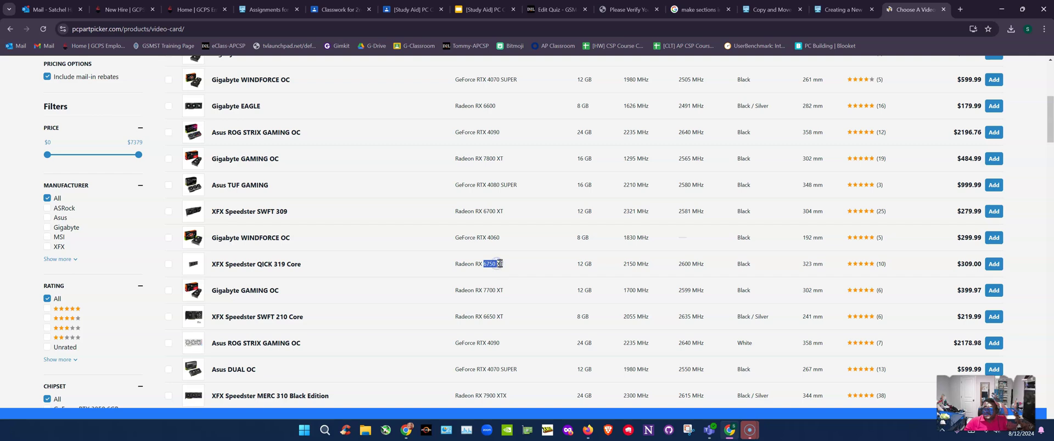
click(482, 288)
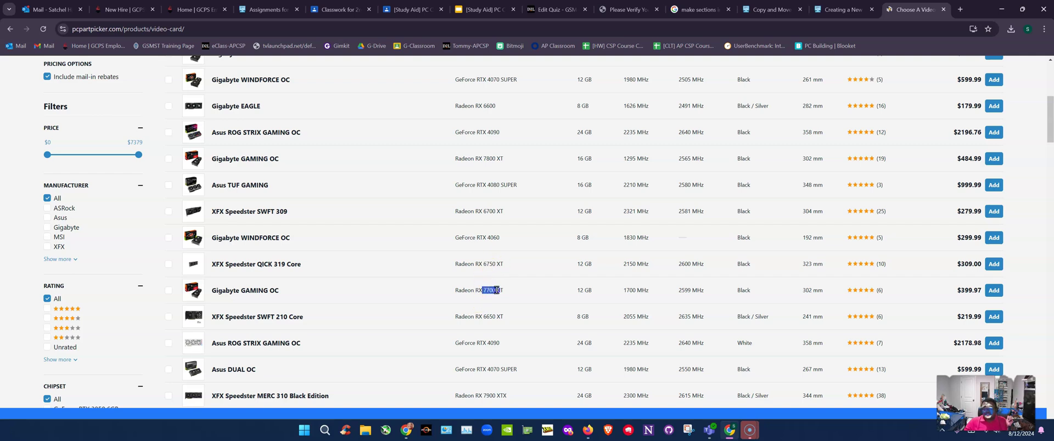
drag(957, 265, 982, 265)
drag(957, 290, 972, 293)
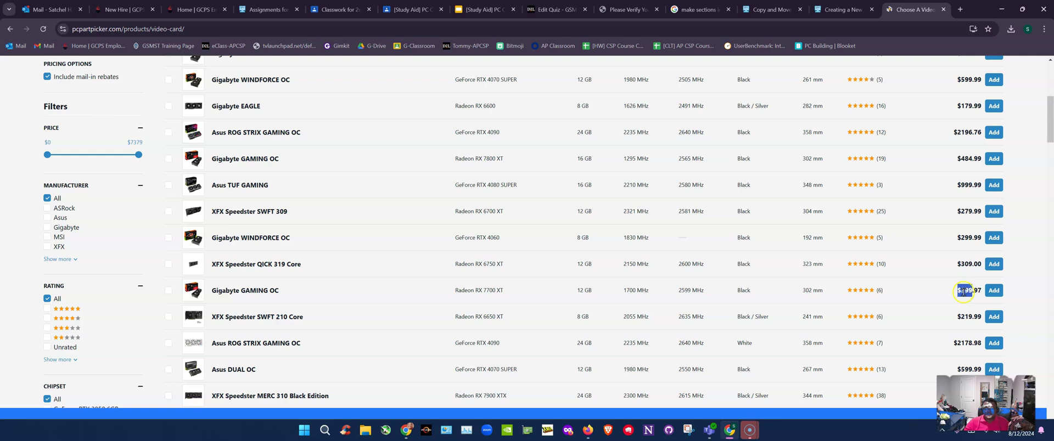
Step: Compare the memory and lengths of the listed video cards, and return to the parts list
scroll(673, 291, up, 4)
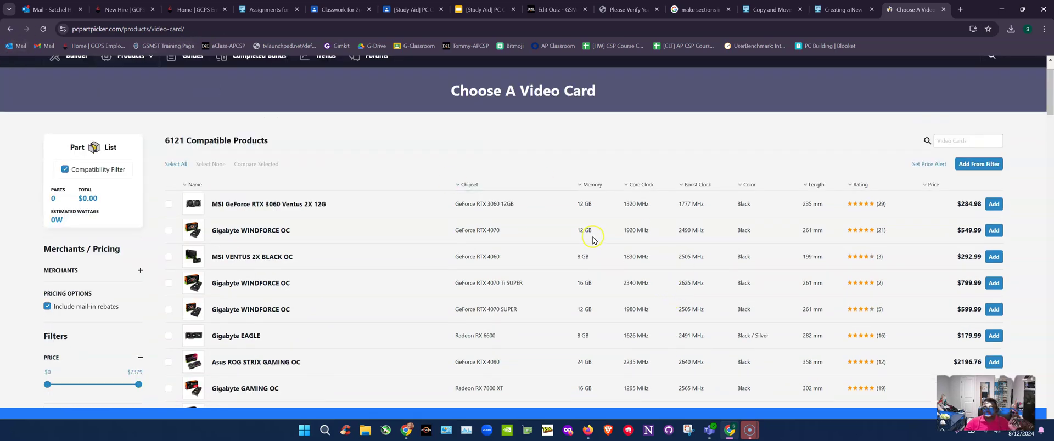
scroll(709, 304, down, 2)
scroll(681, 236, up, 2)
drag(812, 242, 814, 308)
click(824, 316)
click(10, 28)
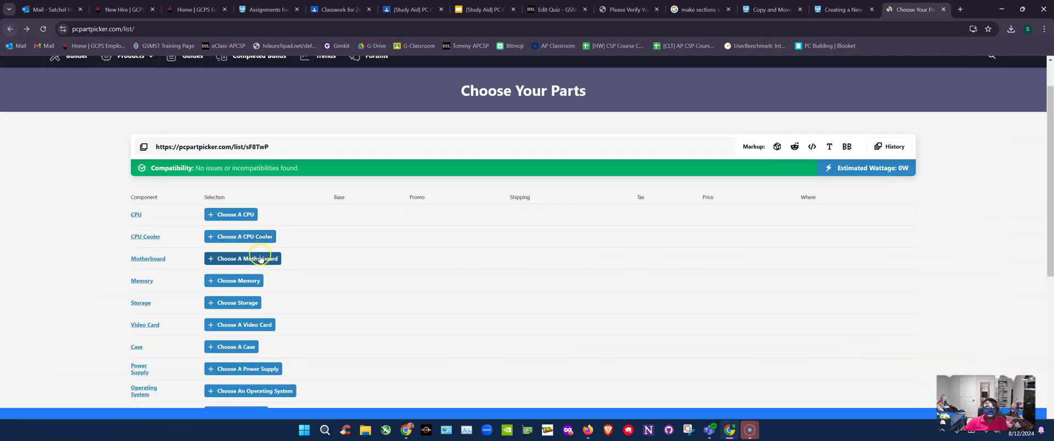
Step: Open the case selection list and compare the types of the listed cases
scroll(225, 305, down, 1)
click(222, 302)
scroll(395, 294, down, 1)
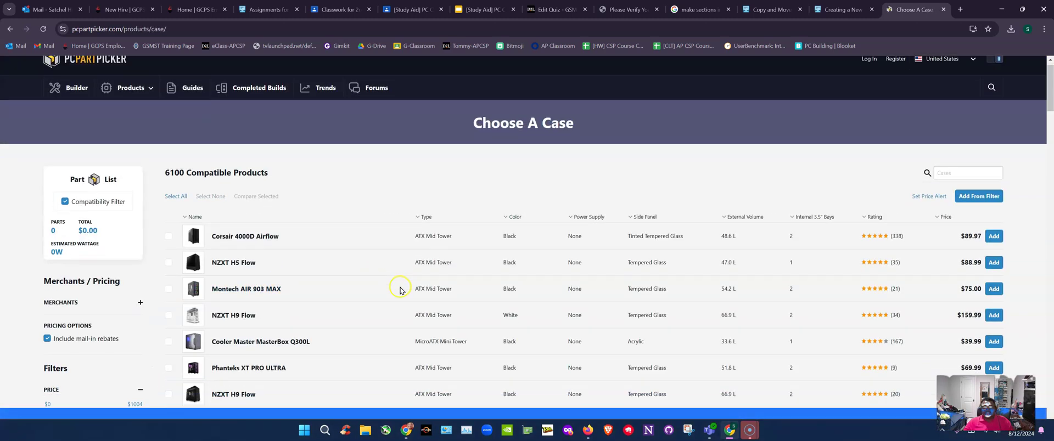
scroll(400, 291, down, 2)
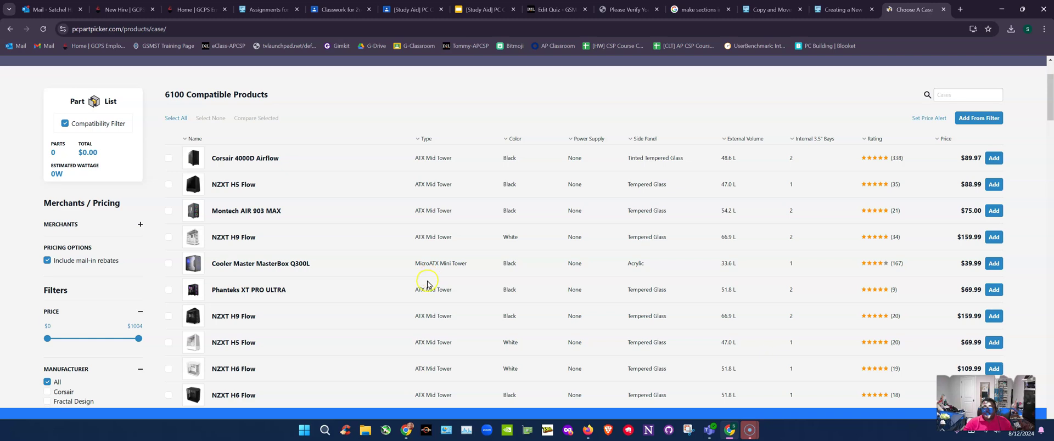
Step: Examine which tower and desktop form factors are offered further down the case list
scroll(434, 286, down, 1)
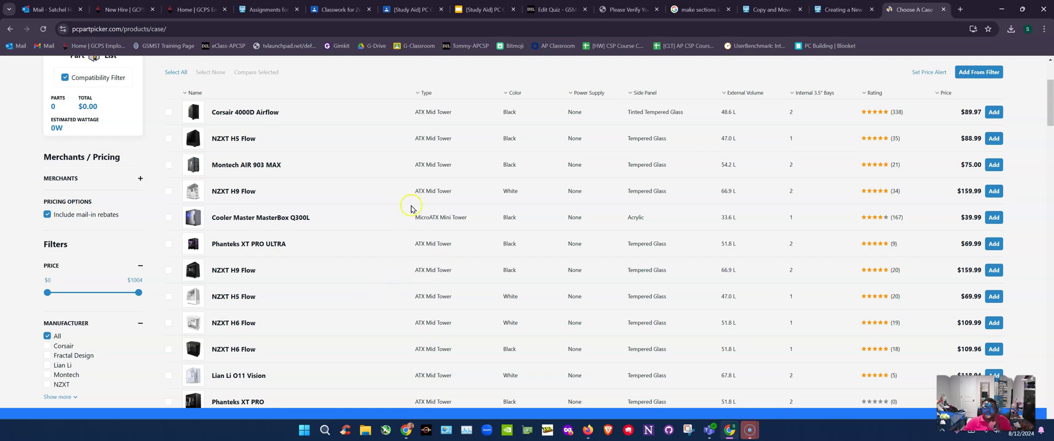
scroll(426, 164, up, 2)
scroll(420, 258, down, 3)
scroll(422, 258, down, 3)
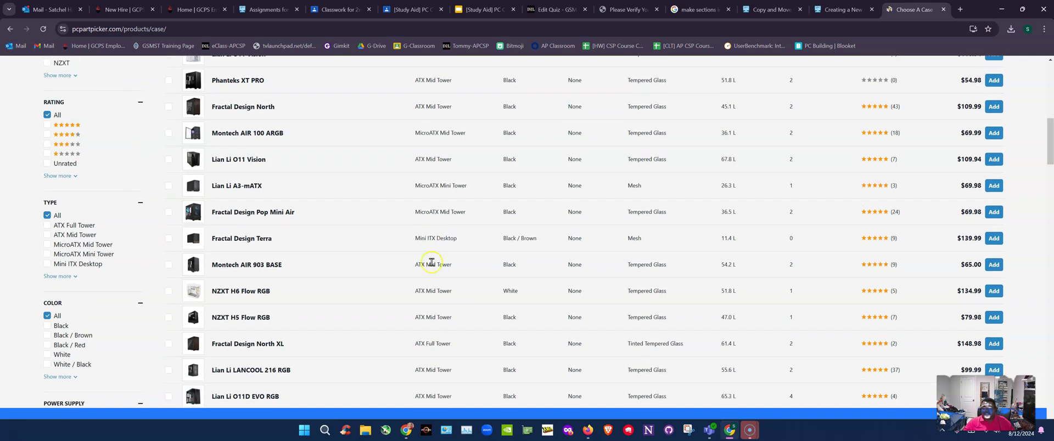
scroll(433, 264, down, 4)
scroll(442, 282, up, 6)
scroll(444, 285, up, 5)
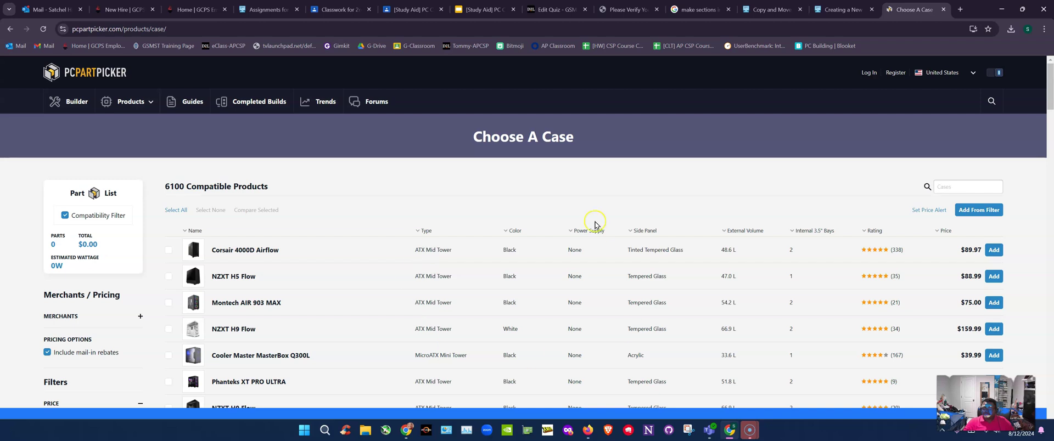
Step: Compare the external volumes and internal 3.5" bays of the listed cases, and return to the parts list
scroll(665, 247, down, 2)
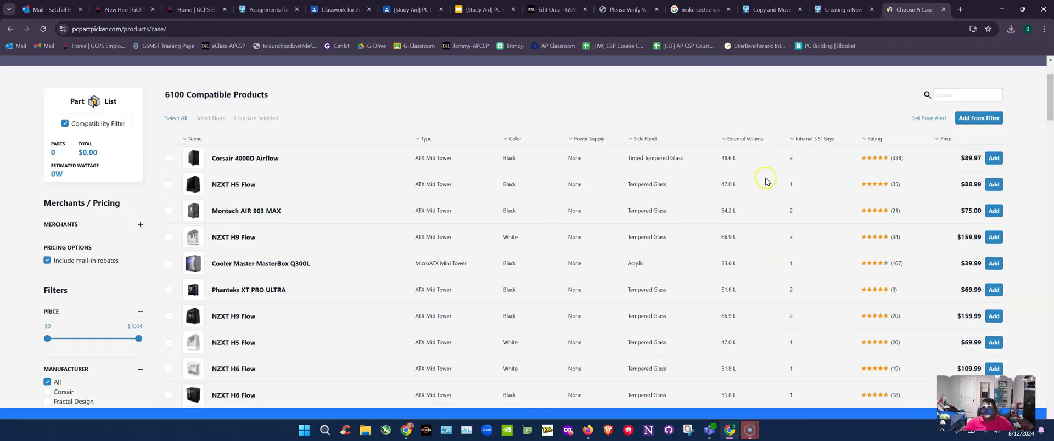
click(772, 144)
scroll(703, 316, down, 2)
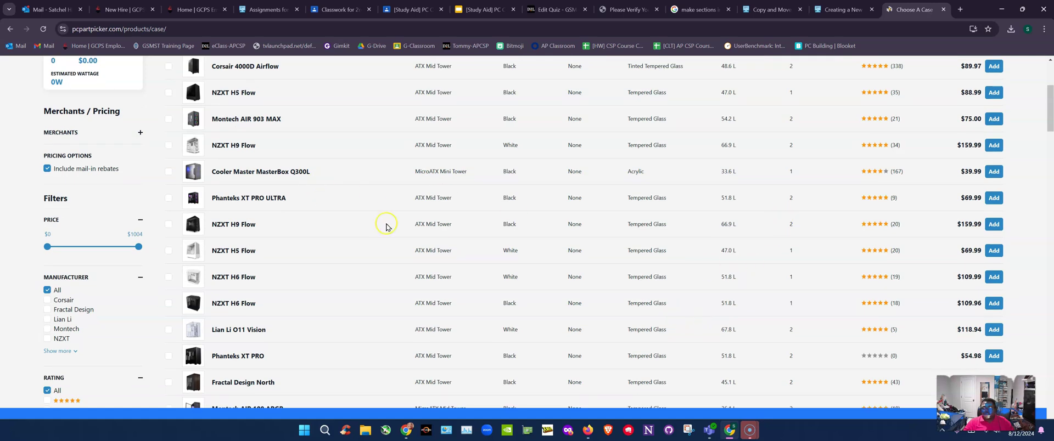
scroll(373, 220, up, 4)
click(10, 28)
Step: Open the power supply selection list and compare the efficiency ratings of the listed units
scroll(179, 235, down, 2)
click(243, 231)
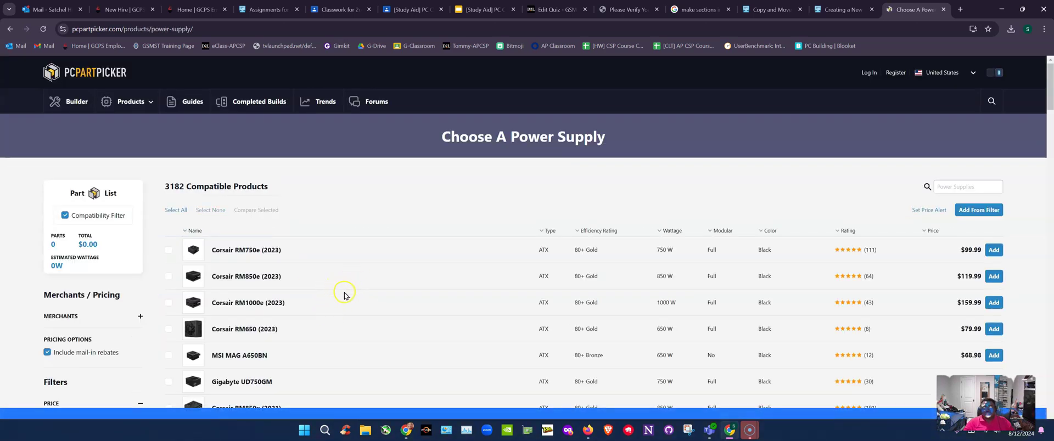
scroll(351, 294, down, 2)
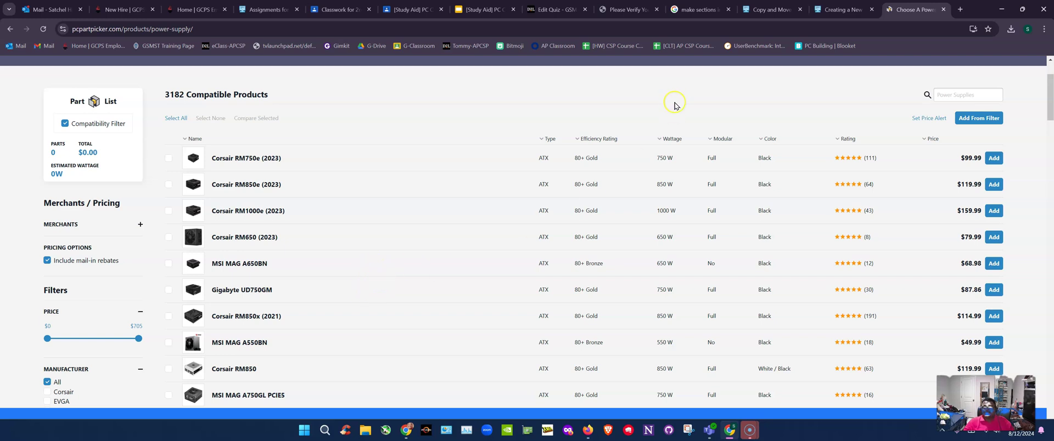
scroll(602, 266, down, 2)
scroll(602, 265, up, 3)
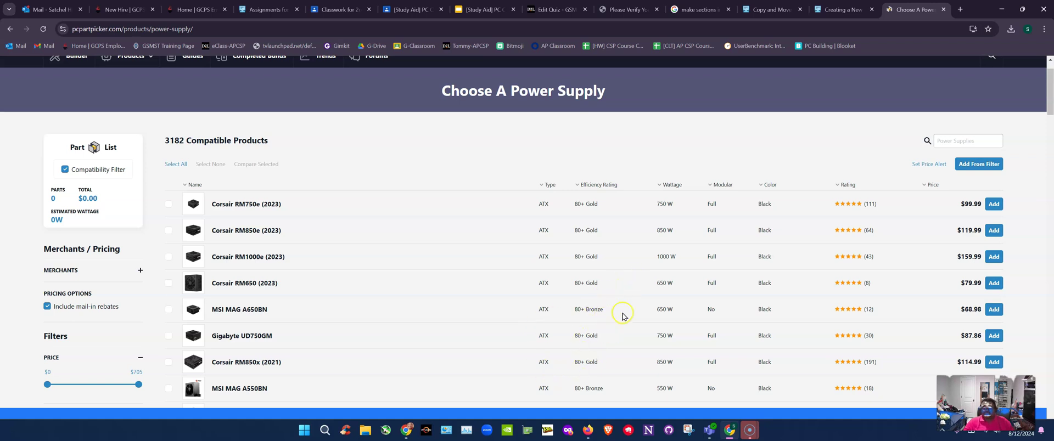
Step: Compare the wattages of the power supplies throughout the list
scroll(624, 312, down, 10)
scroll(539, 258, down, 5)
scroll(541, 256, up, 20)
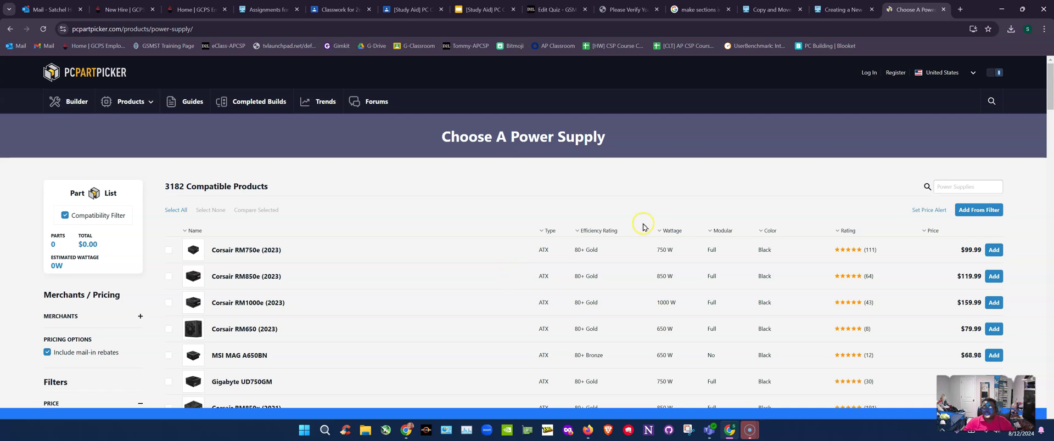
scroll(659, 258, down, 3)
scroll(659, 261, down, 2)
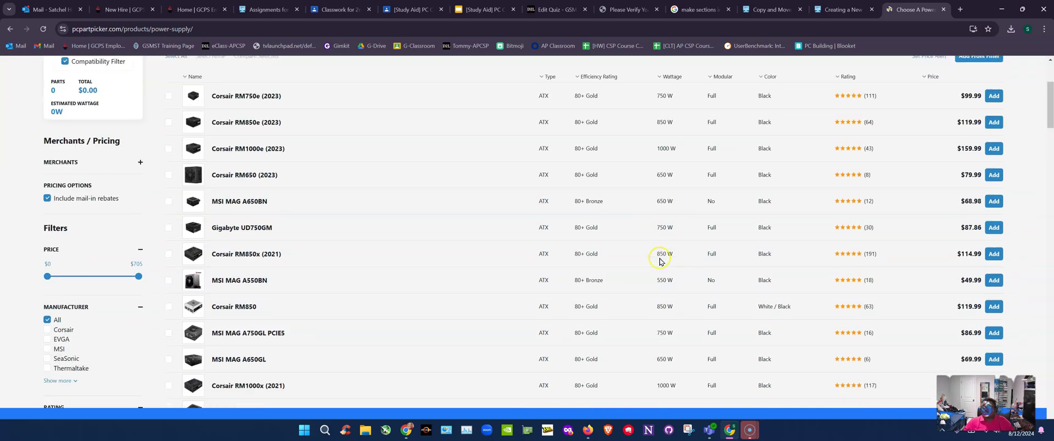
scroll(664, 253, up, 5)
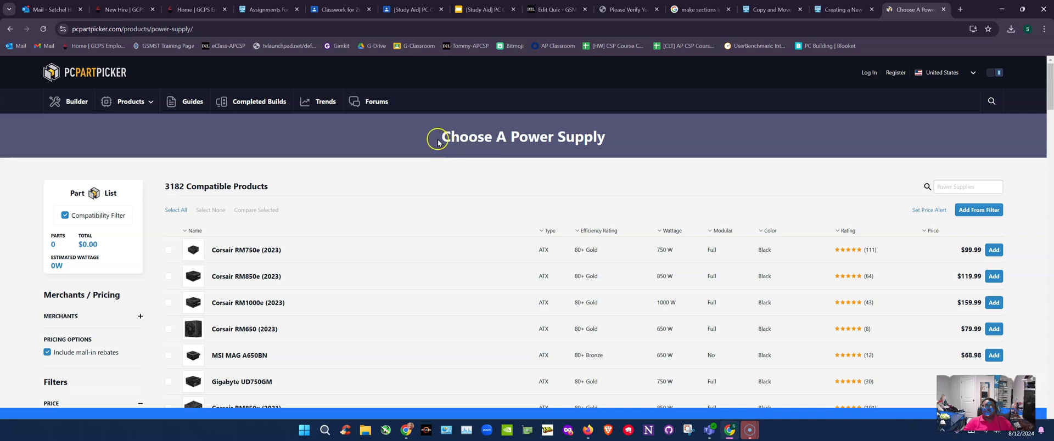
Step: Compare which listed power supplies are fully modular, semi-modular or non-modular
drag(451, 137, 631, 148)
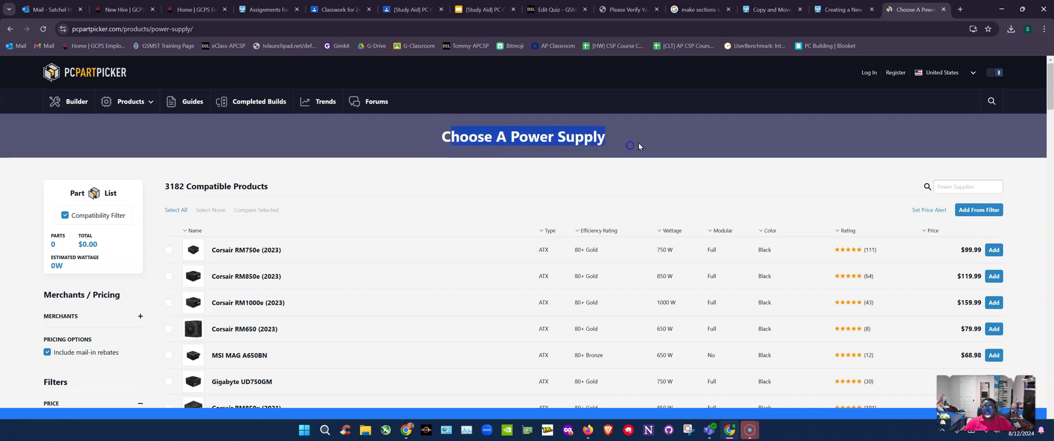
click(635, 139)
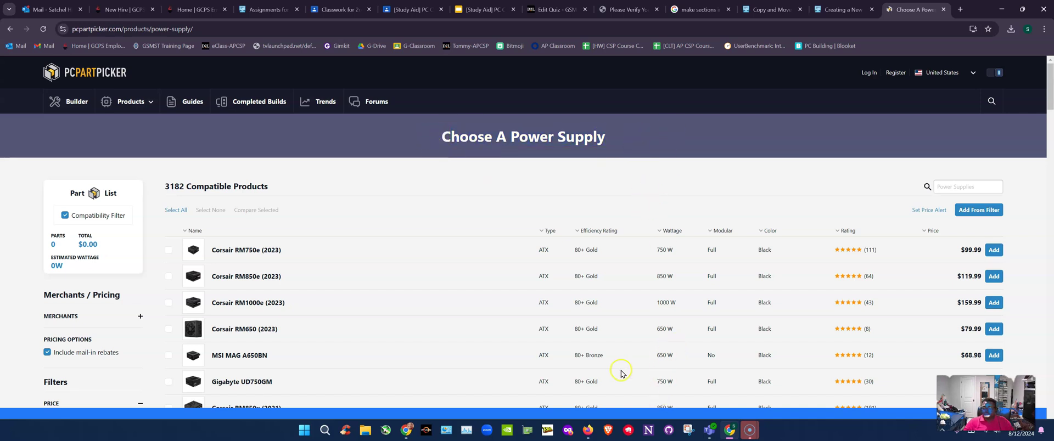
scroll(793, 311, down, 1)
scroll(719, 291, down, 4)
scroll(714, 324, down, 7)
scroll(714, 231, up, 1)
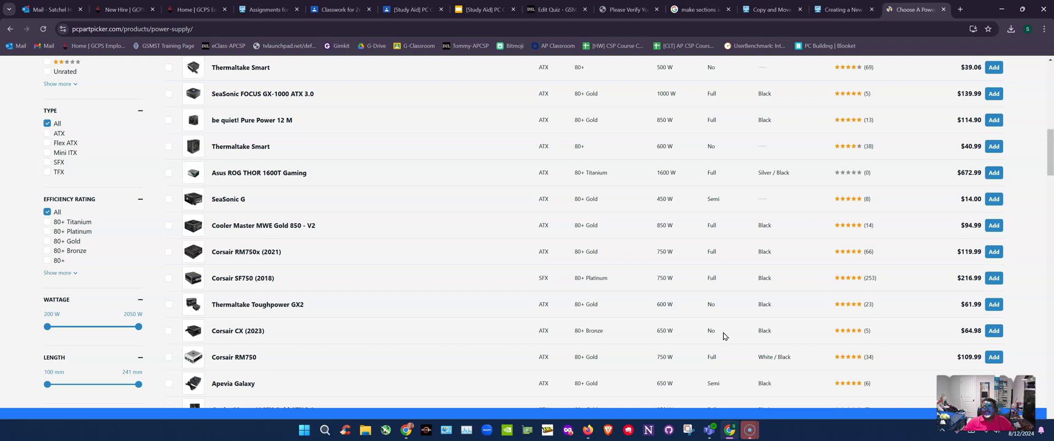
scroll(709, 315, up, 10)
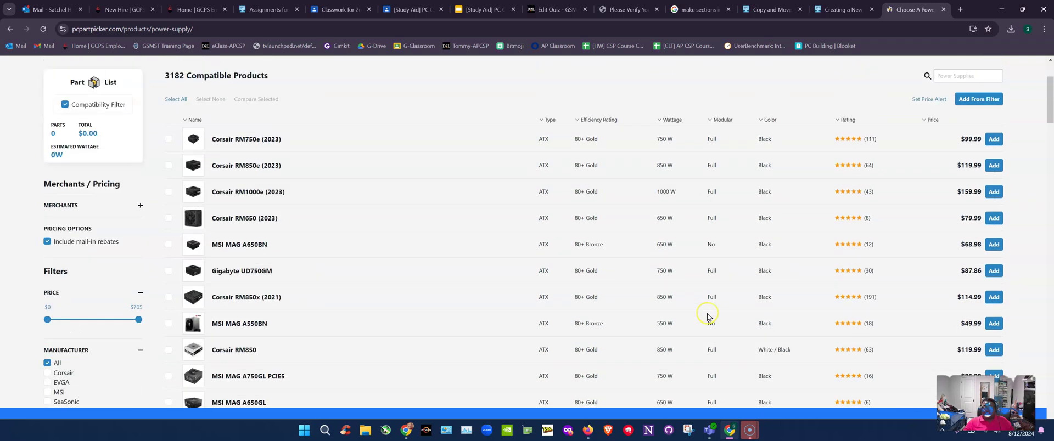
click(714, 327)
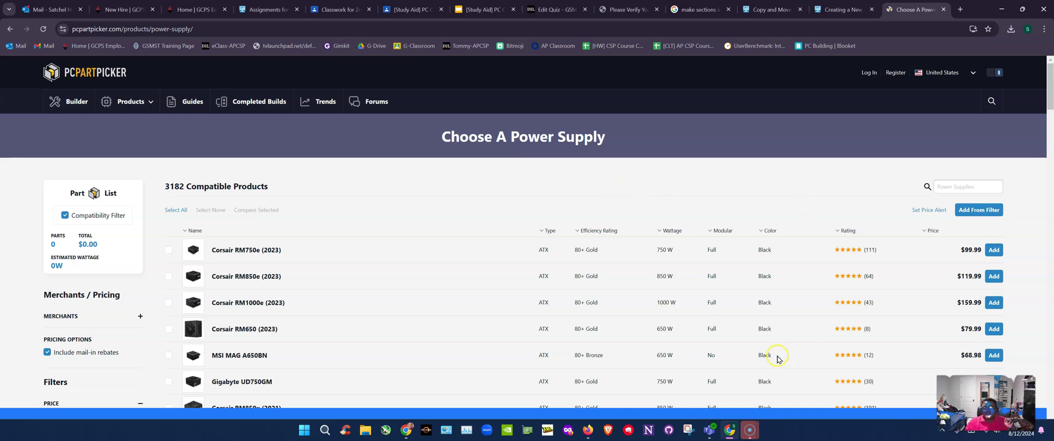
Step: Review the modular and color details of the first listed power supplies, and return to the parts list
scroll(758, 360, down, 2)
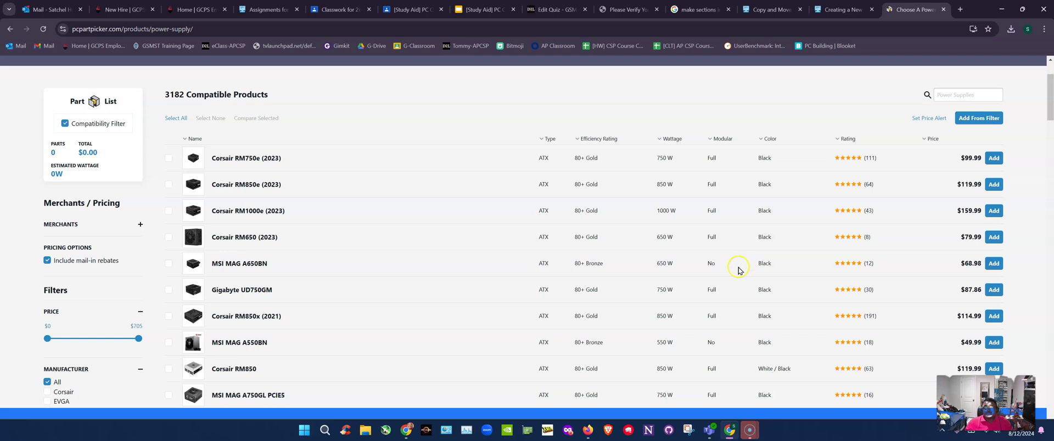
scroll(744, 283, up, 1)
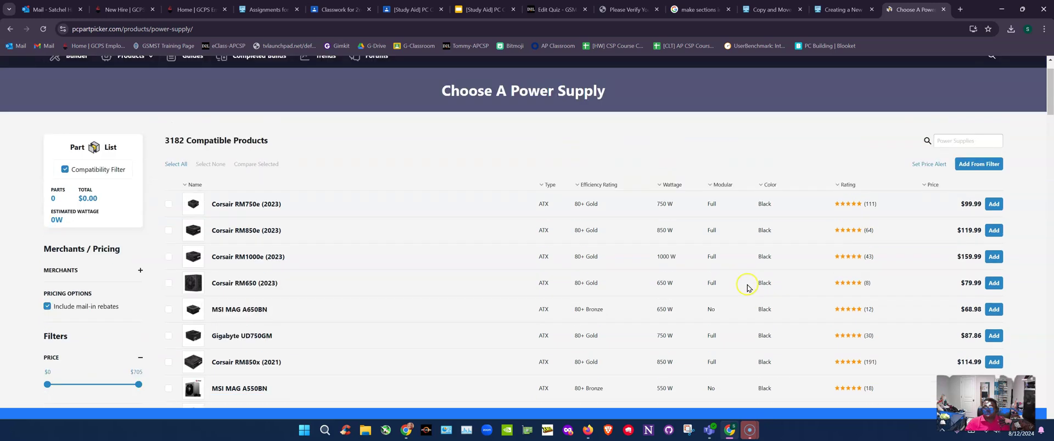
scroll(593, 300, up, 1)
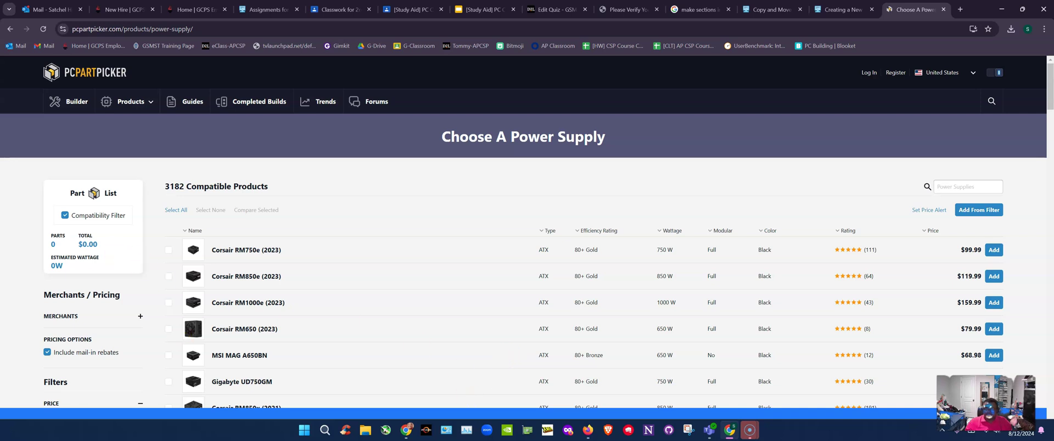
click(9, 30)
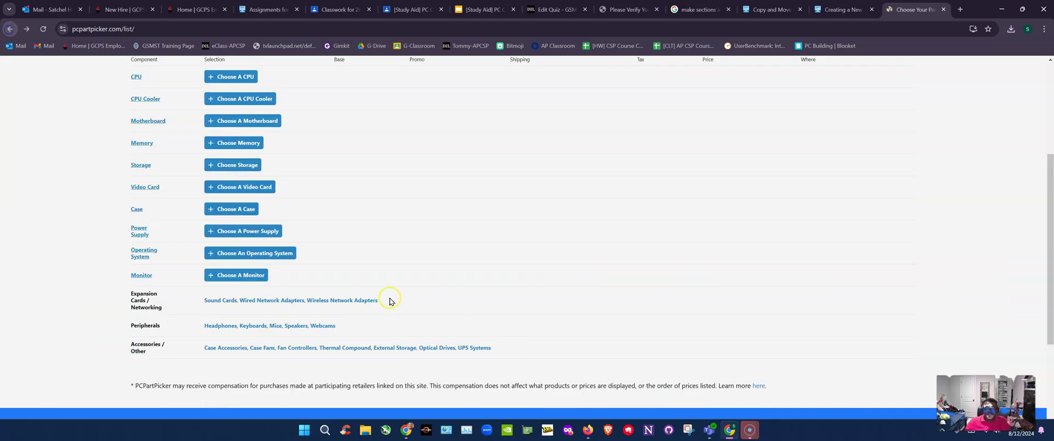
Step: Open the operating system list, compare the Windows editions and their formats, and return to the parts list
click(237, 256)
scroll(389, 288, down, 3)
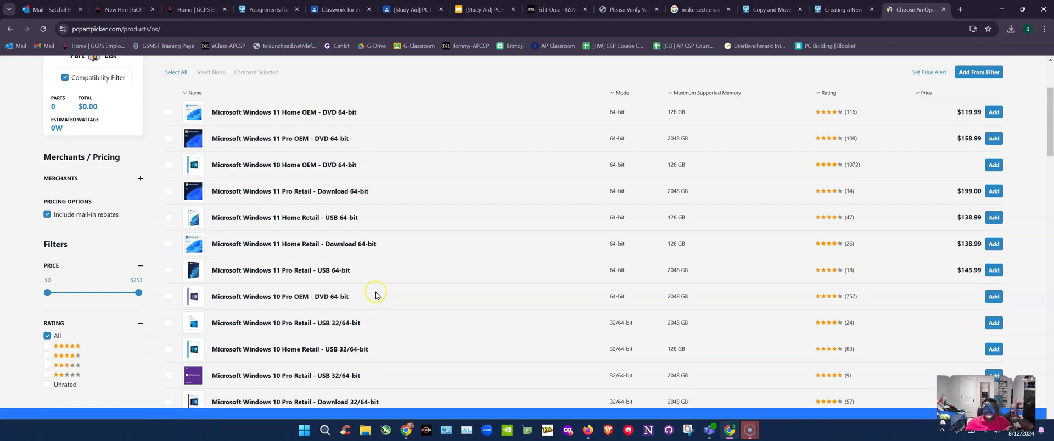
scroll(374, 299, down, 3)
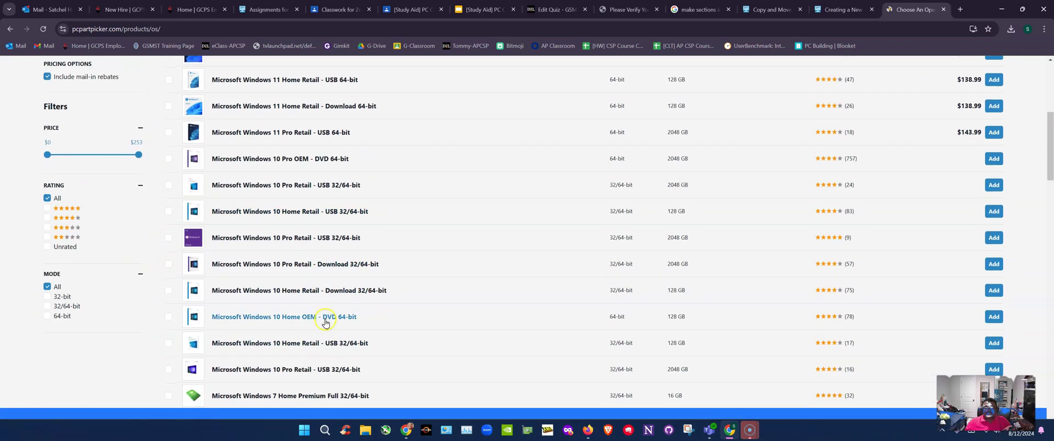
scroll(325, 323, up, 5)
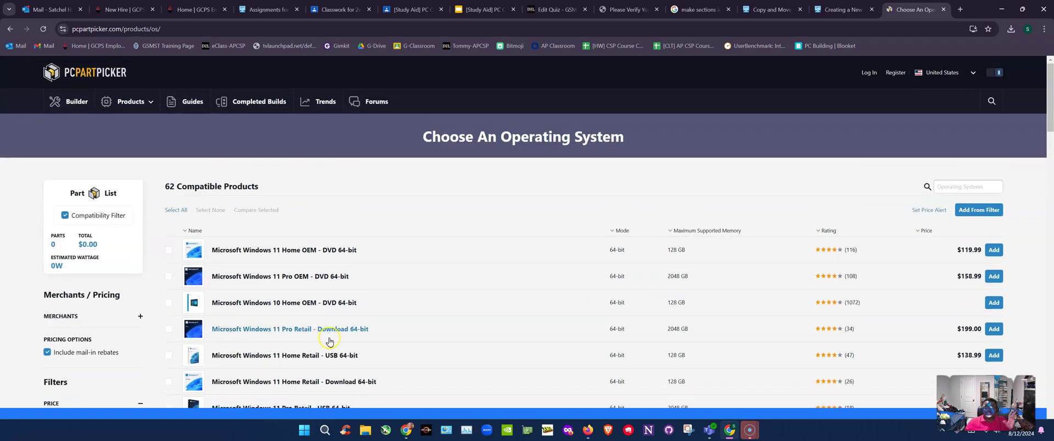
scroll(329, 342, down, 3)
scroll(310, 324, up, 3)
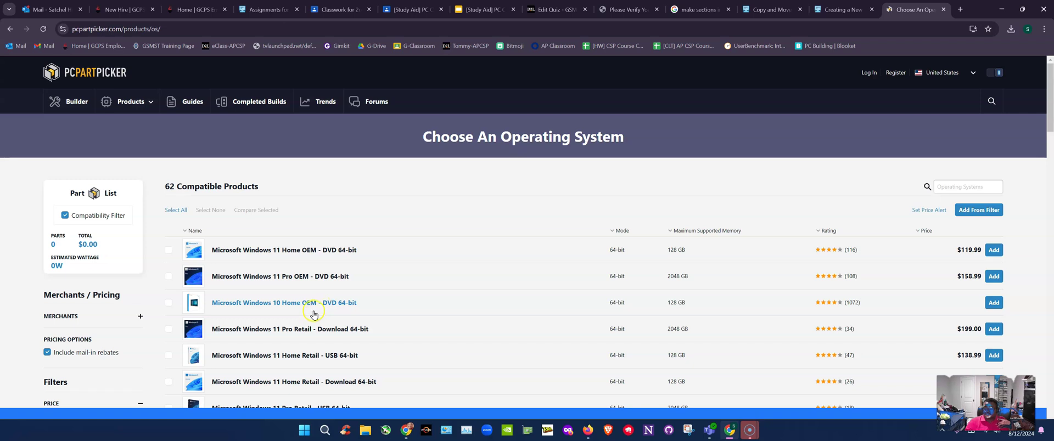
click(10, 28)
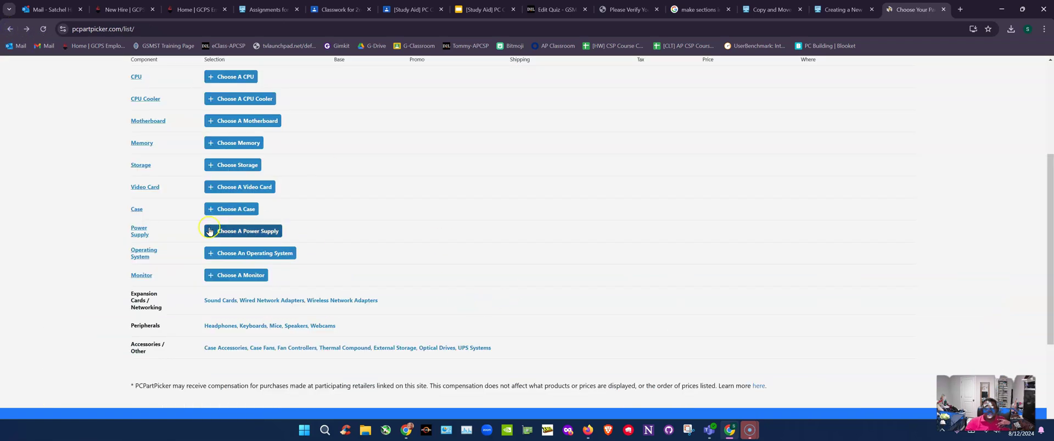
Step: Open the monitor selection list and compare the resolutions and refresh rates of the listed monitors
click(237, 277)
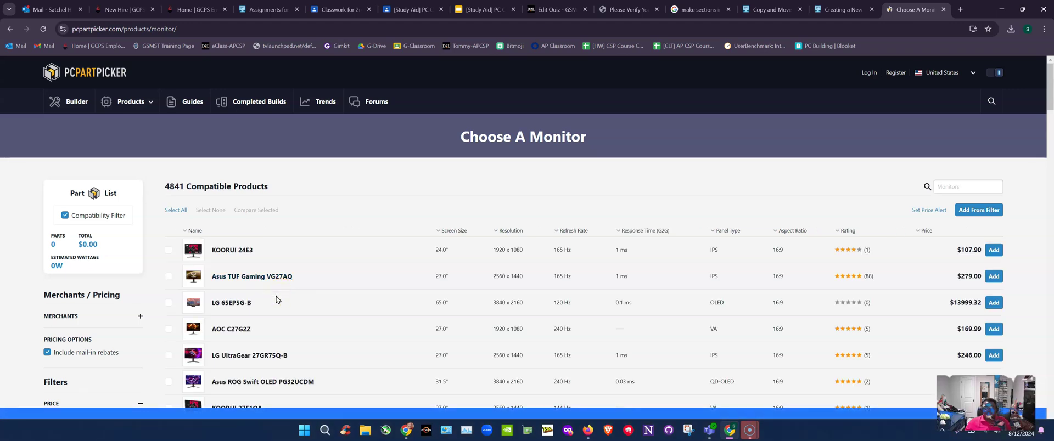
click(561, 251)
scroll(636, 248, down, 3)
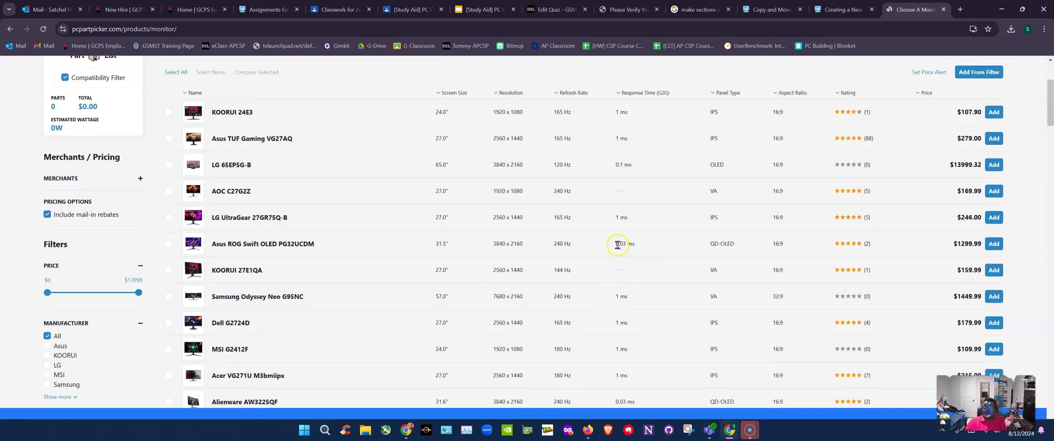
Step: Compare the Asus ROG Swift OLED PG32UCDM's response time, price and panel type with the LG UltraGear 27GR75Q-B, and return to the parts list
drag(635, 252, 604, 245)
drag(954, 244, 984, 251)
drag(636, 218, 614, 218)
drag(736, 247, 708, 244)
scroll(721, 335, up, 3)
scroll(689, 355, down, 2)
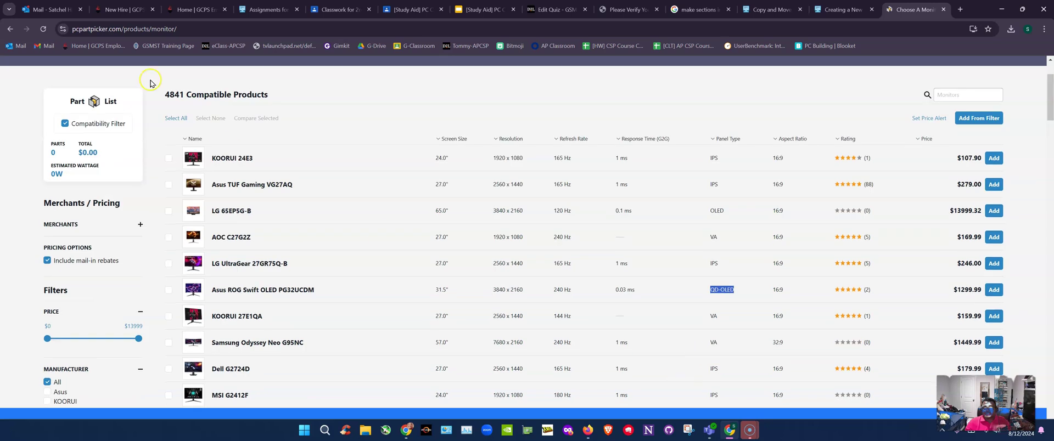
click(10, 29)
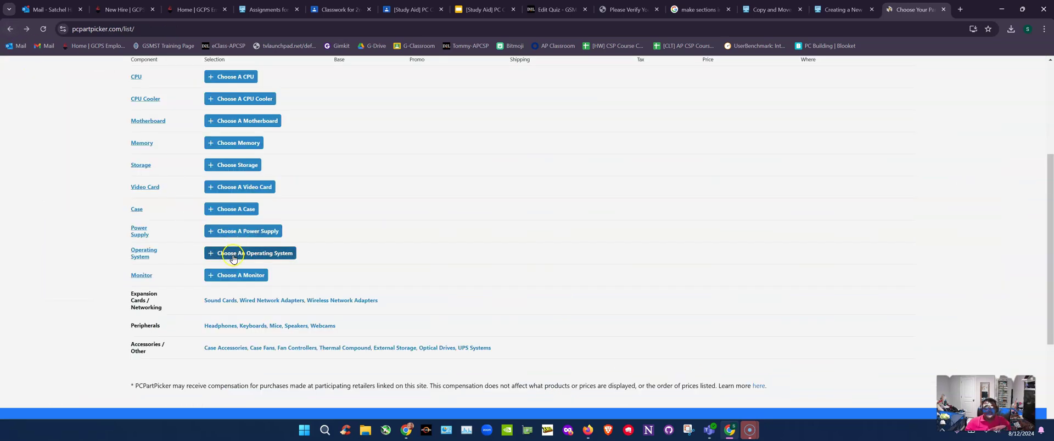
Step: Review the component, expansion card, peripheral and accessory categories in the parts list
scroll(233, 258, up, 2)
scroll(235, 268, down, 2)
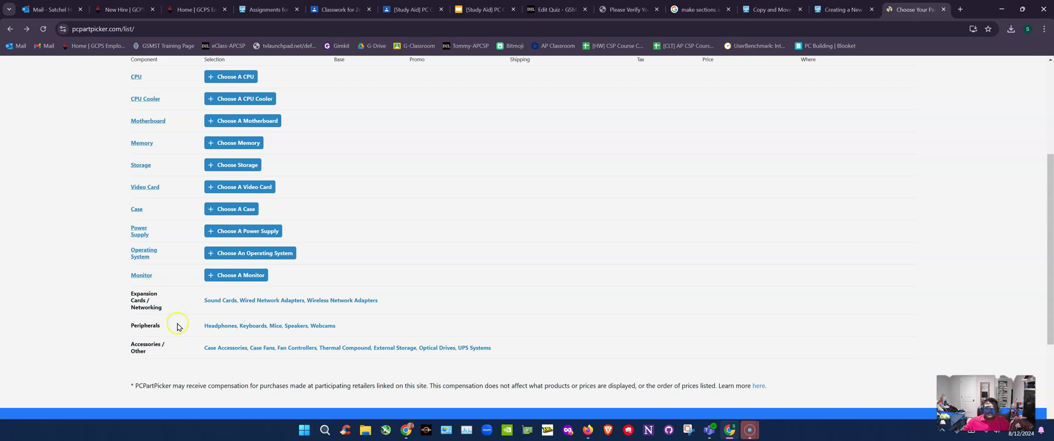
scroll(251, 364, up, 3)
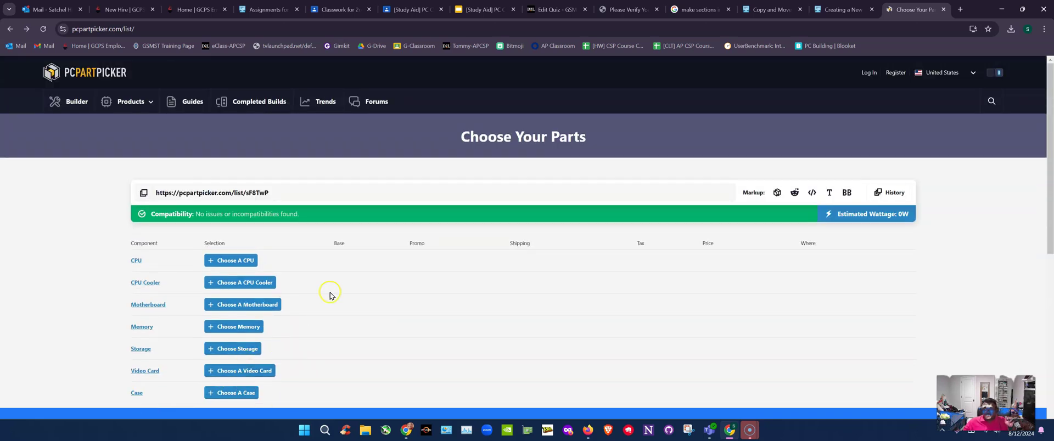